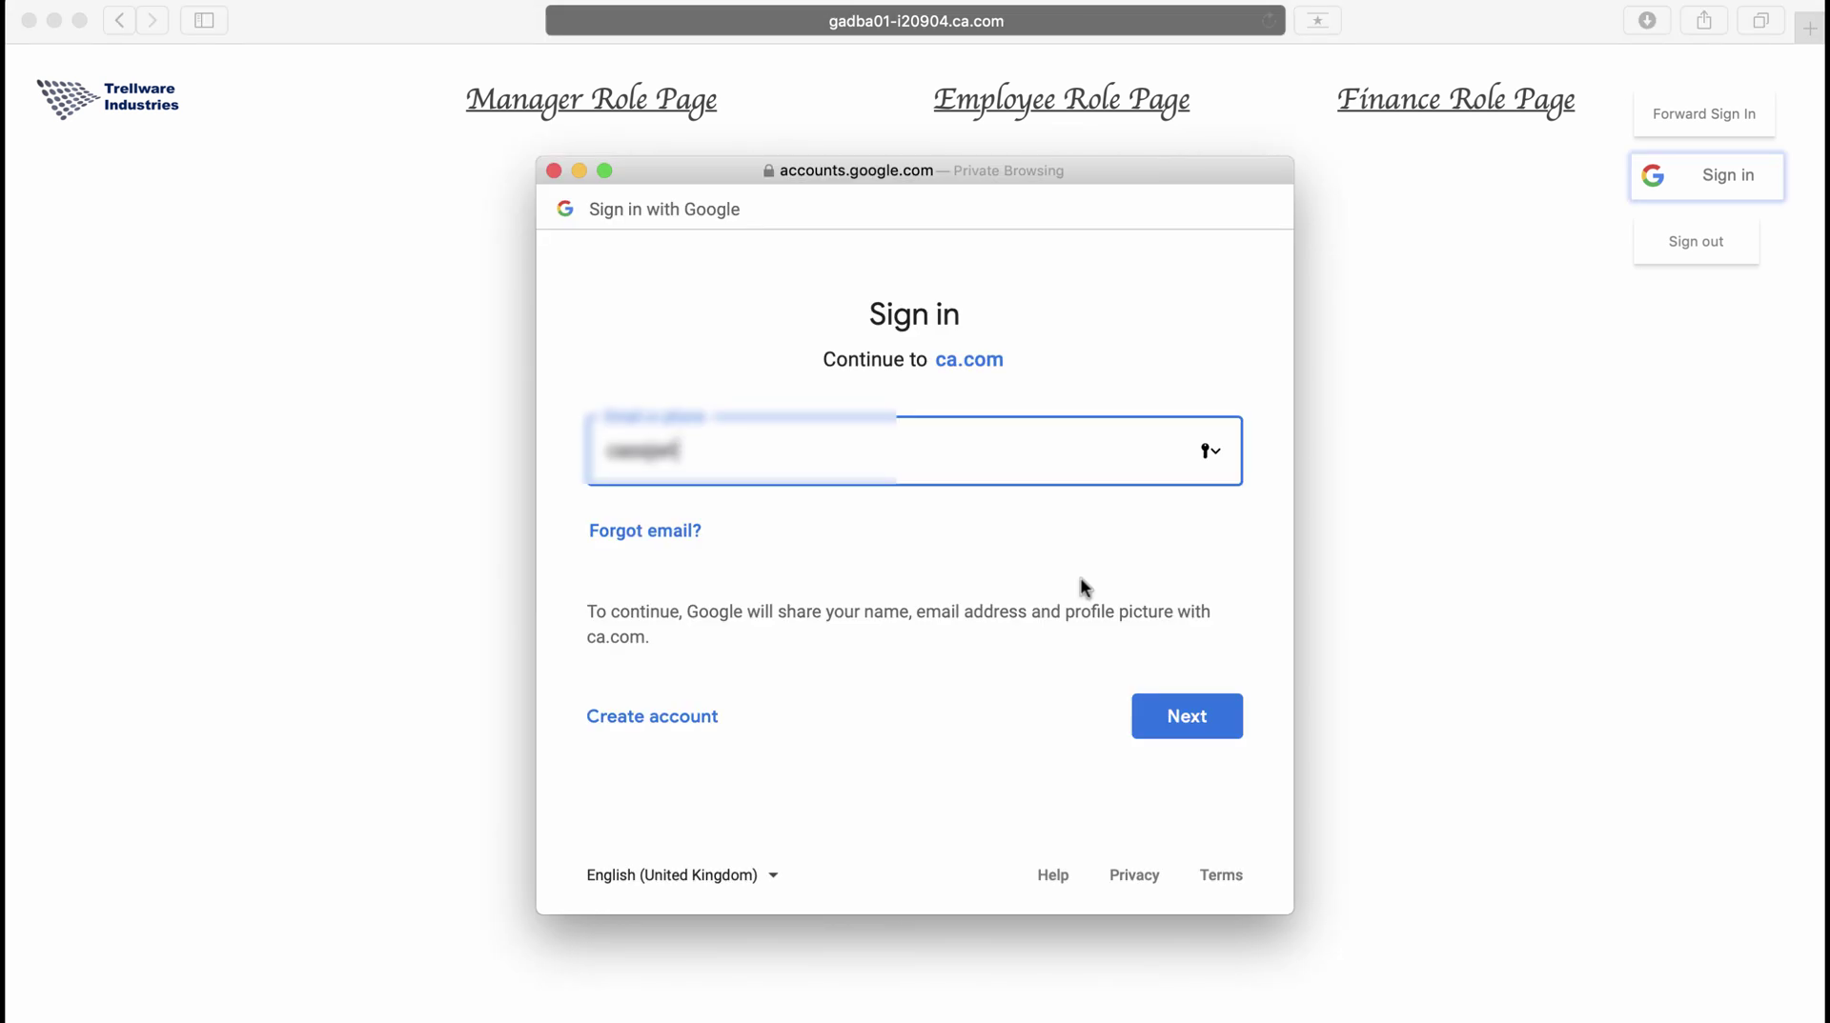
- Continue the Google sign-in with the chosen account so the Trellware portal shows Signed in
click(1185, 719)
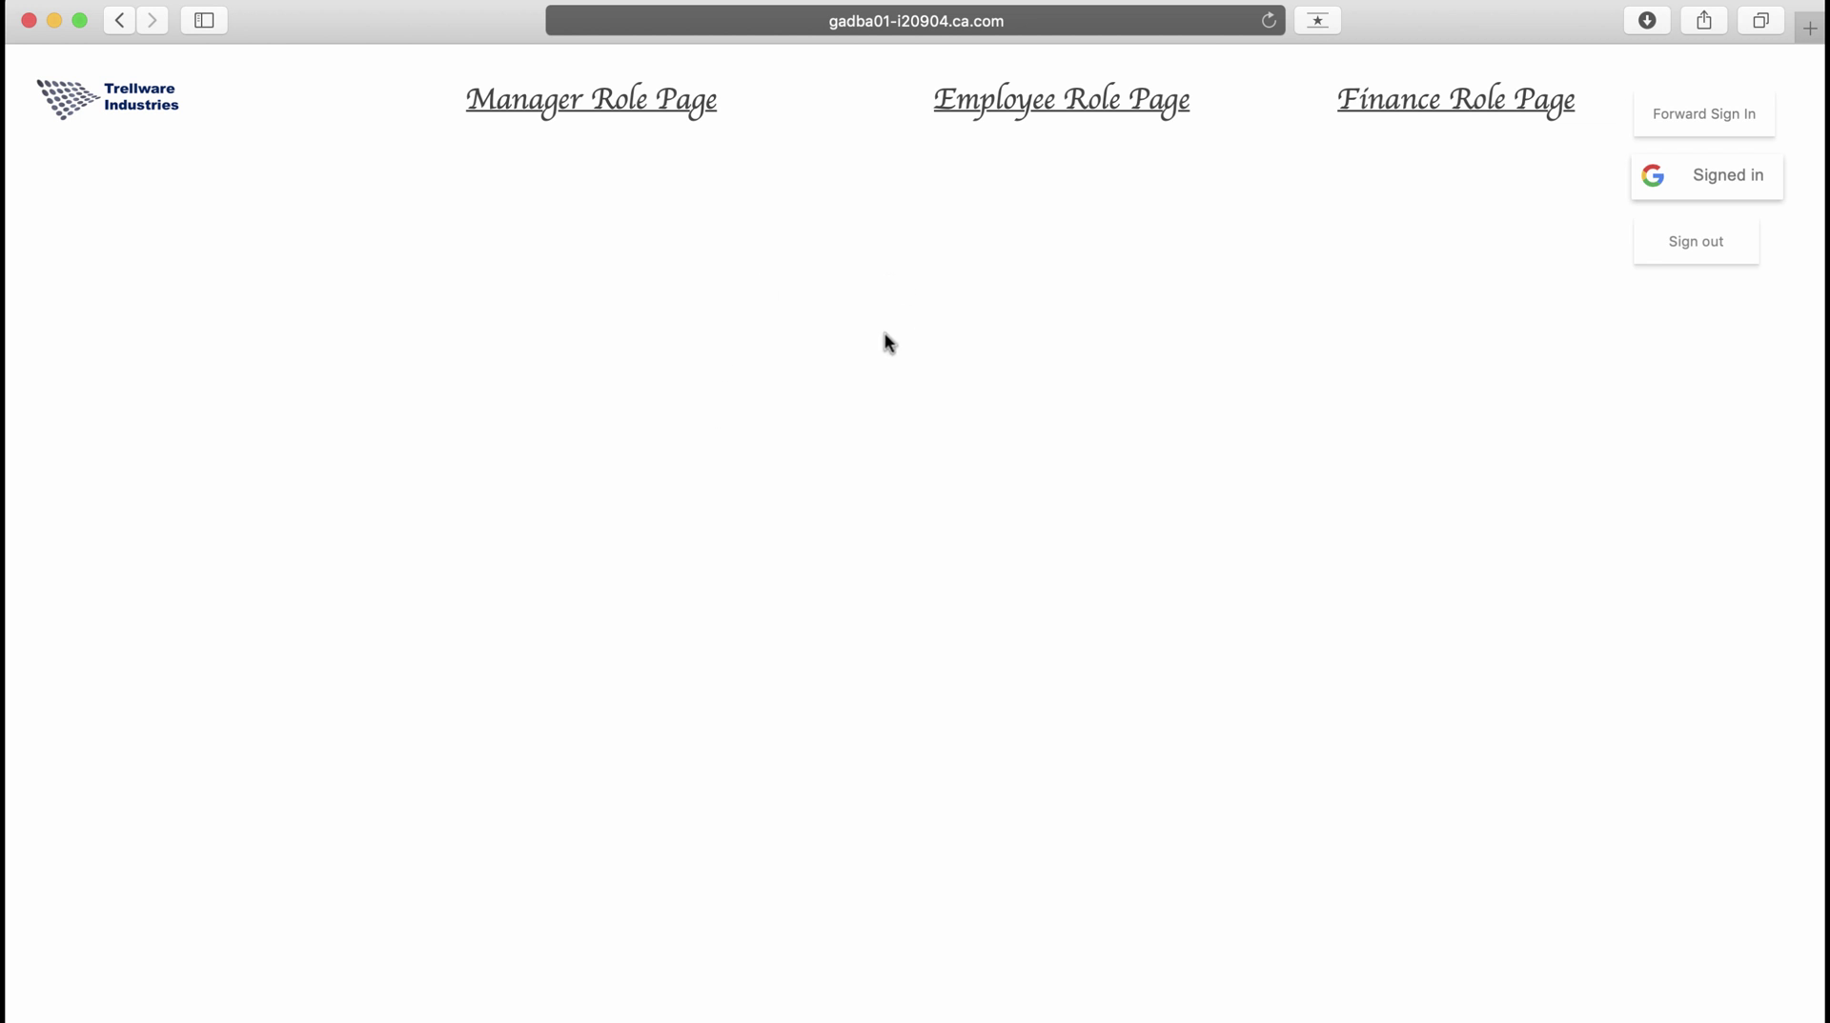
- View the employee claims showing title Sales Executive, then confirm the Manager Role Page is denied
click(1036, 126)
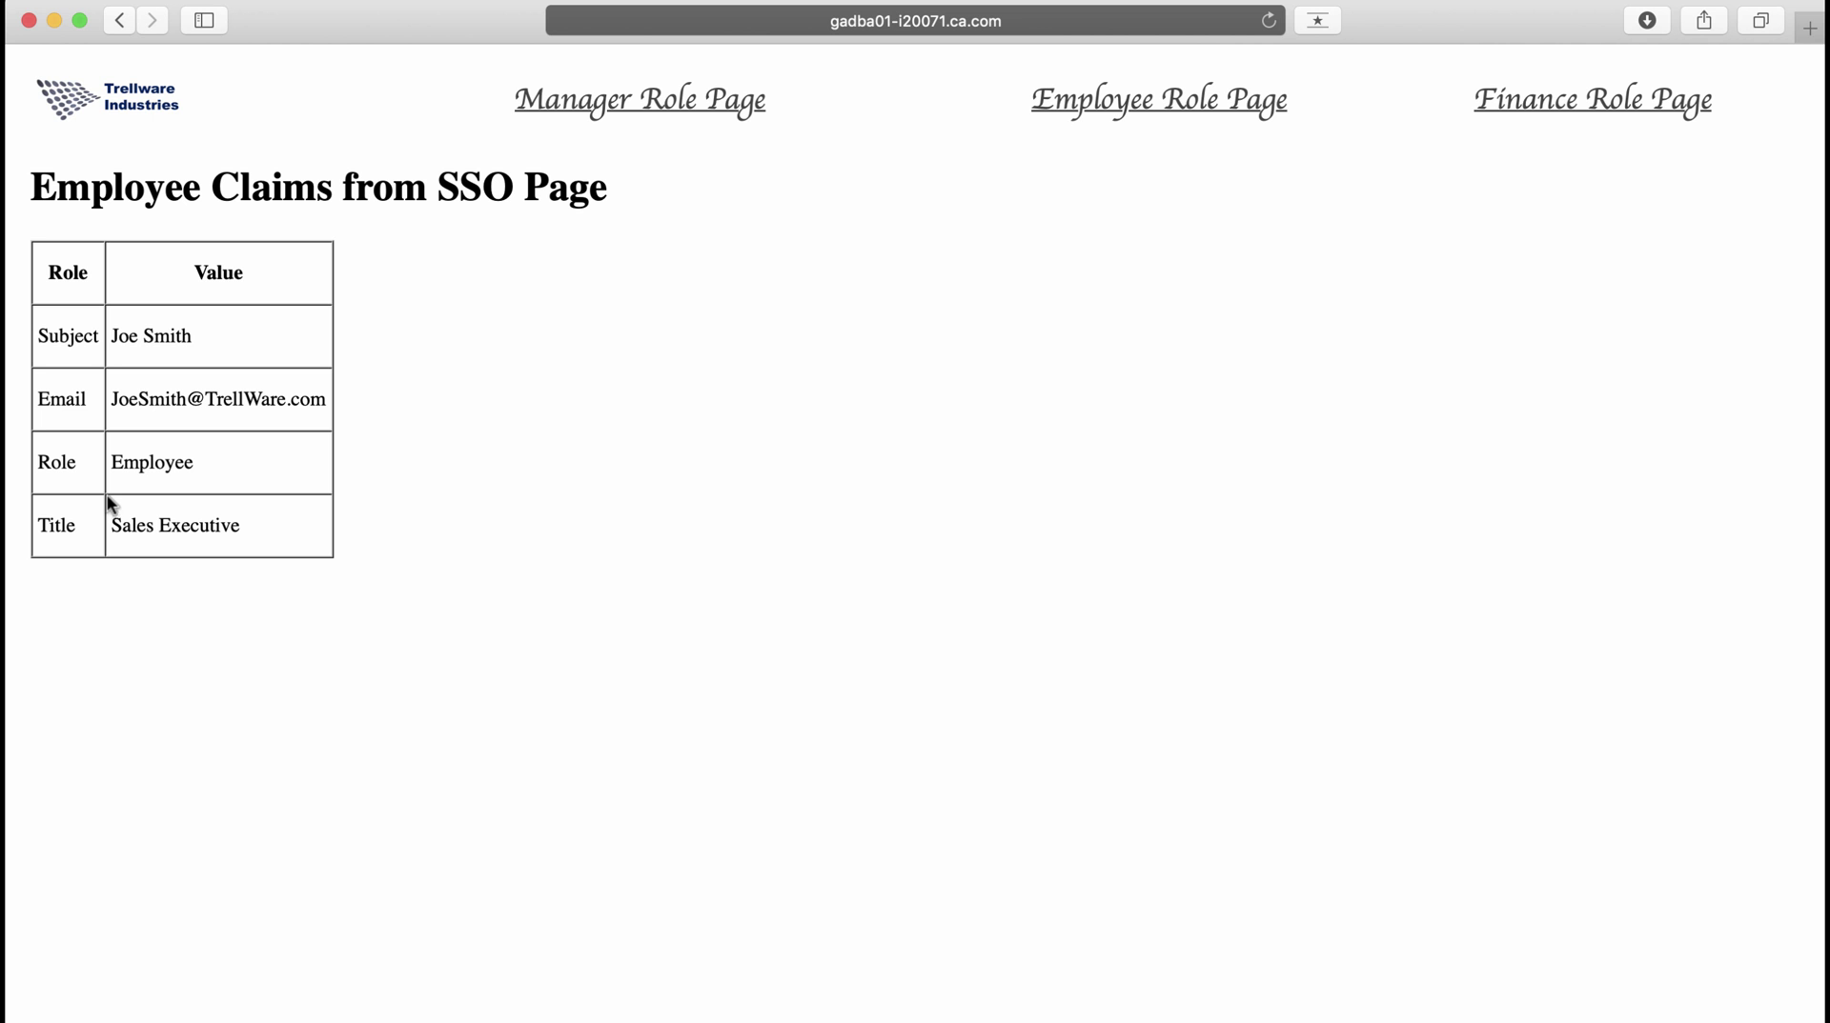
click(636, 110)
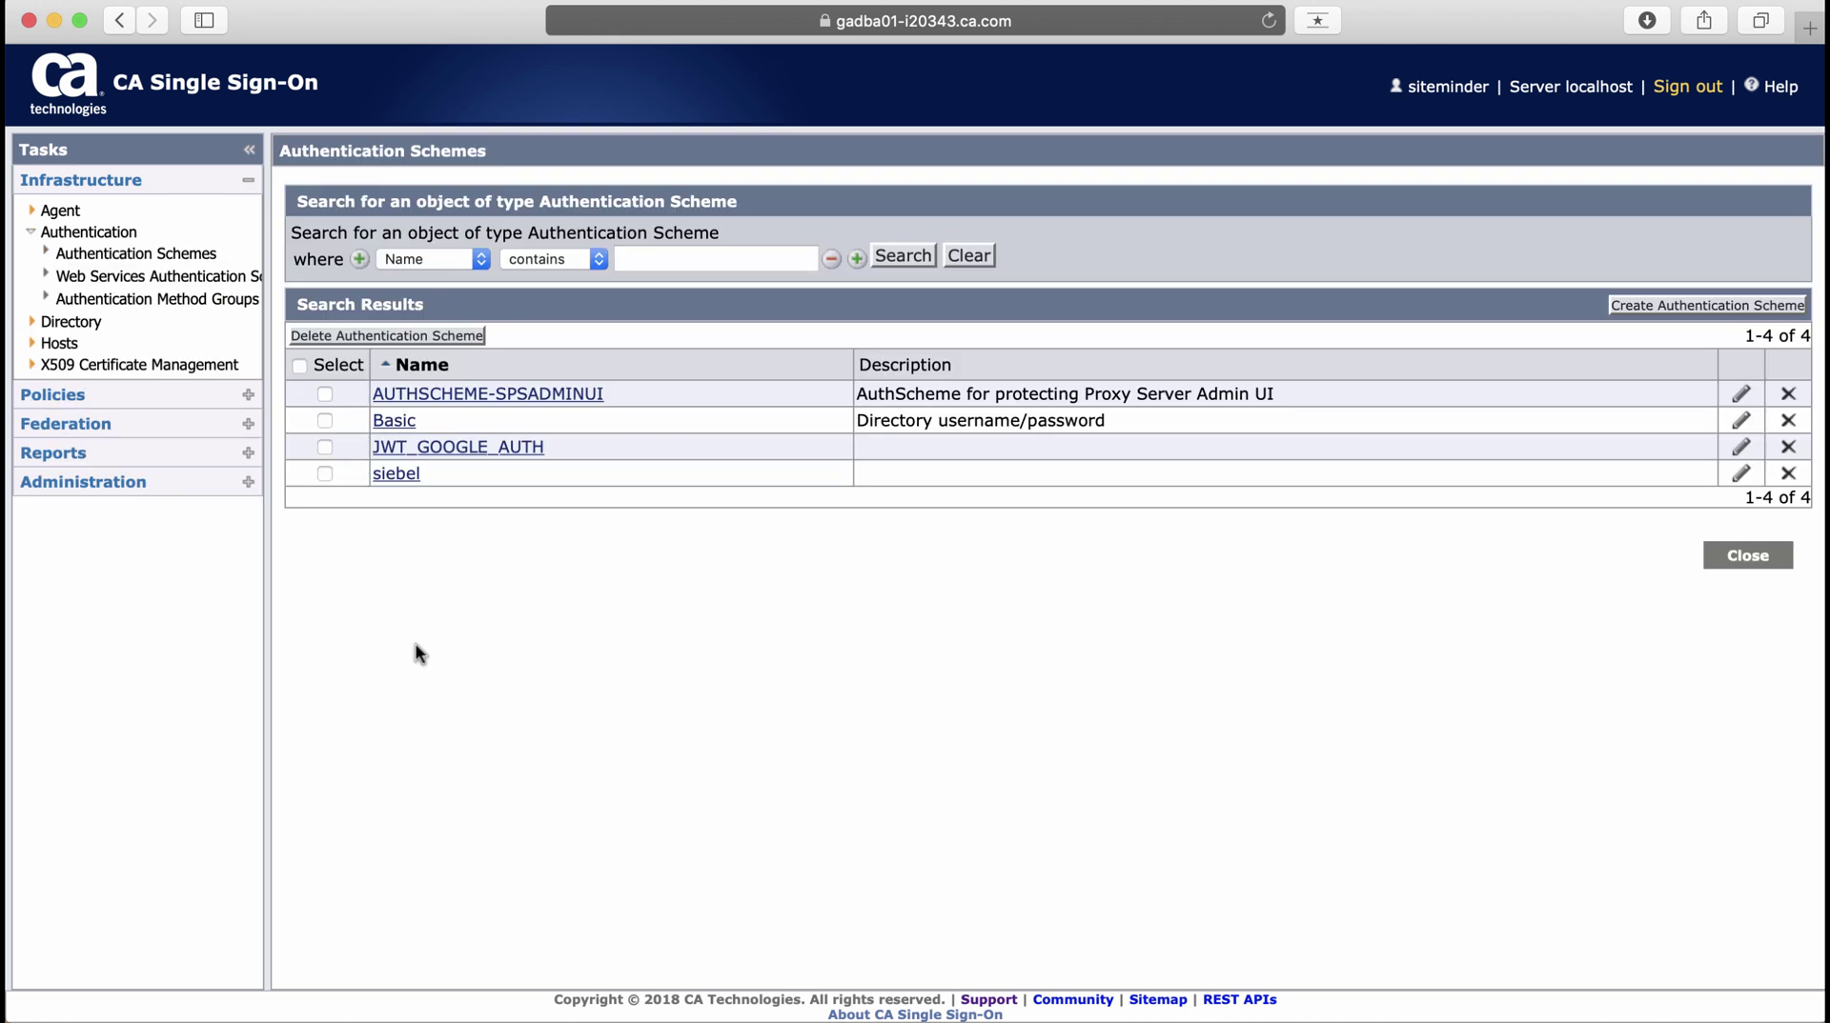
- Review the JWT_GOOGLE_AUTH authentication scheme's settings
click(434, 447)
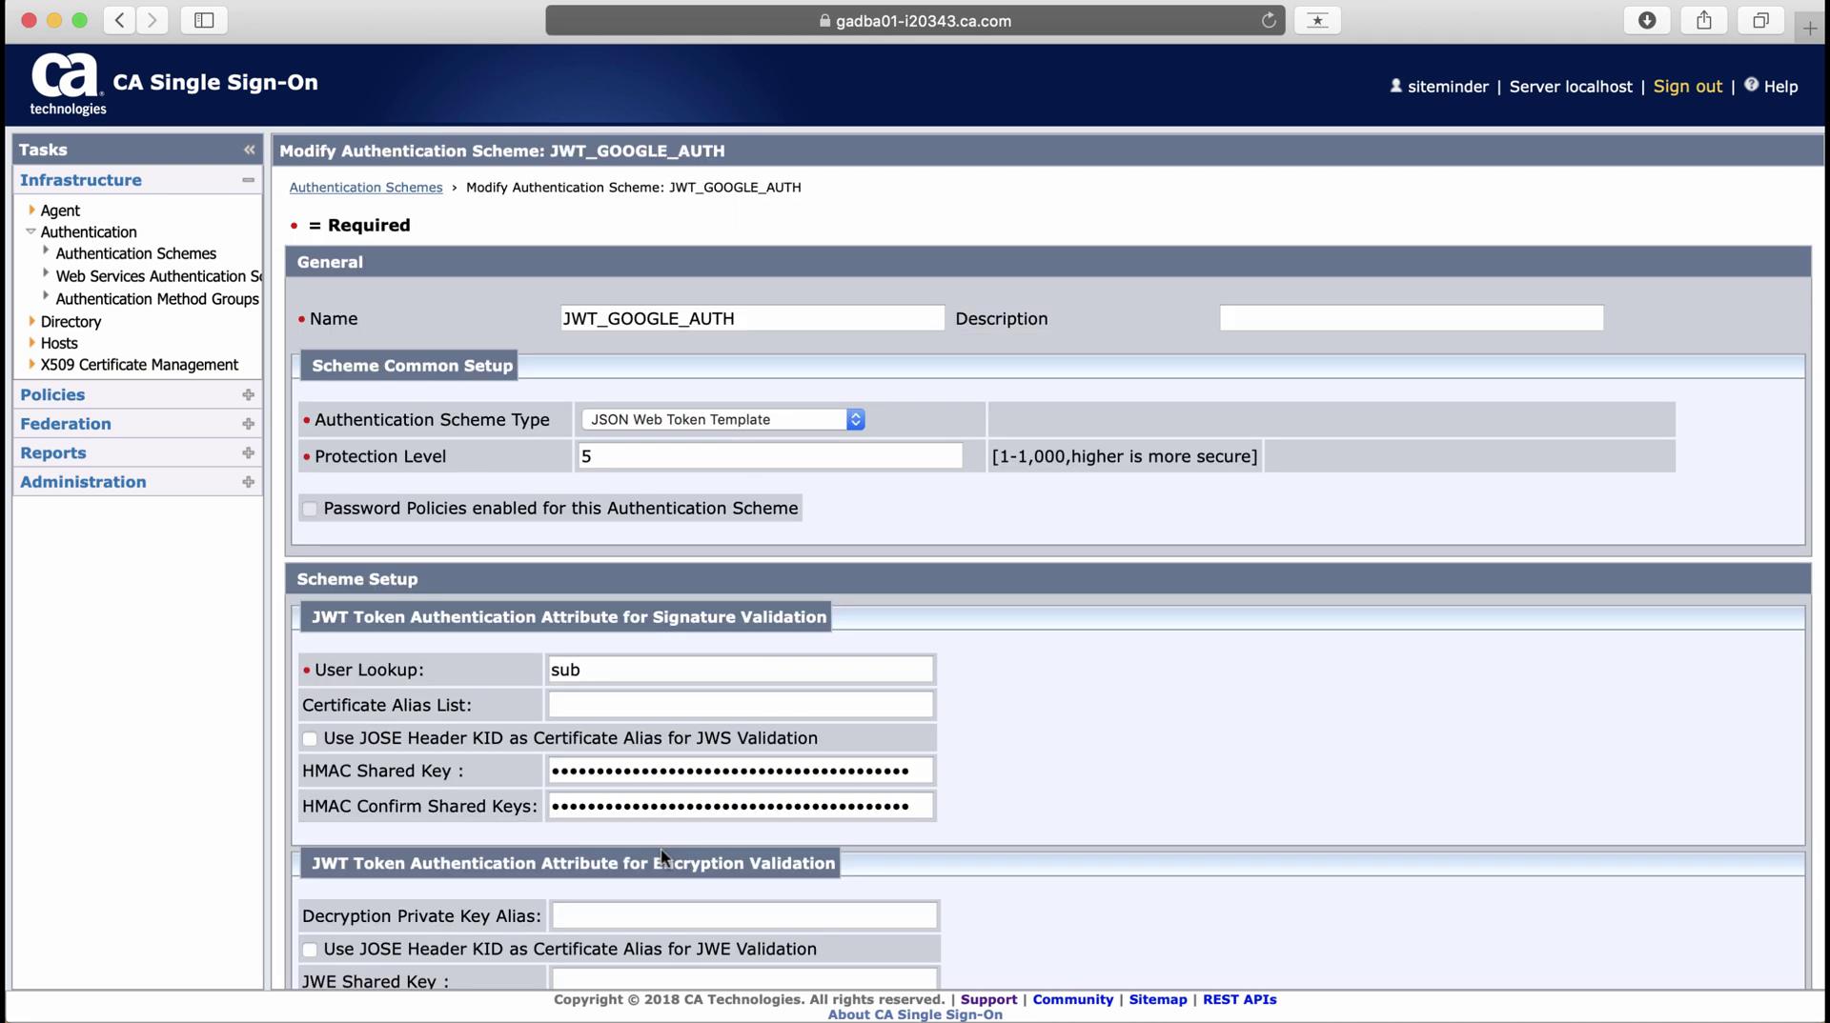
scroll(660, 848, down, 5)
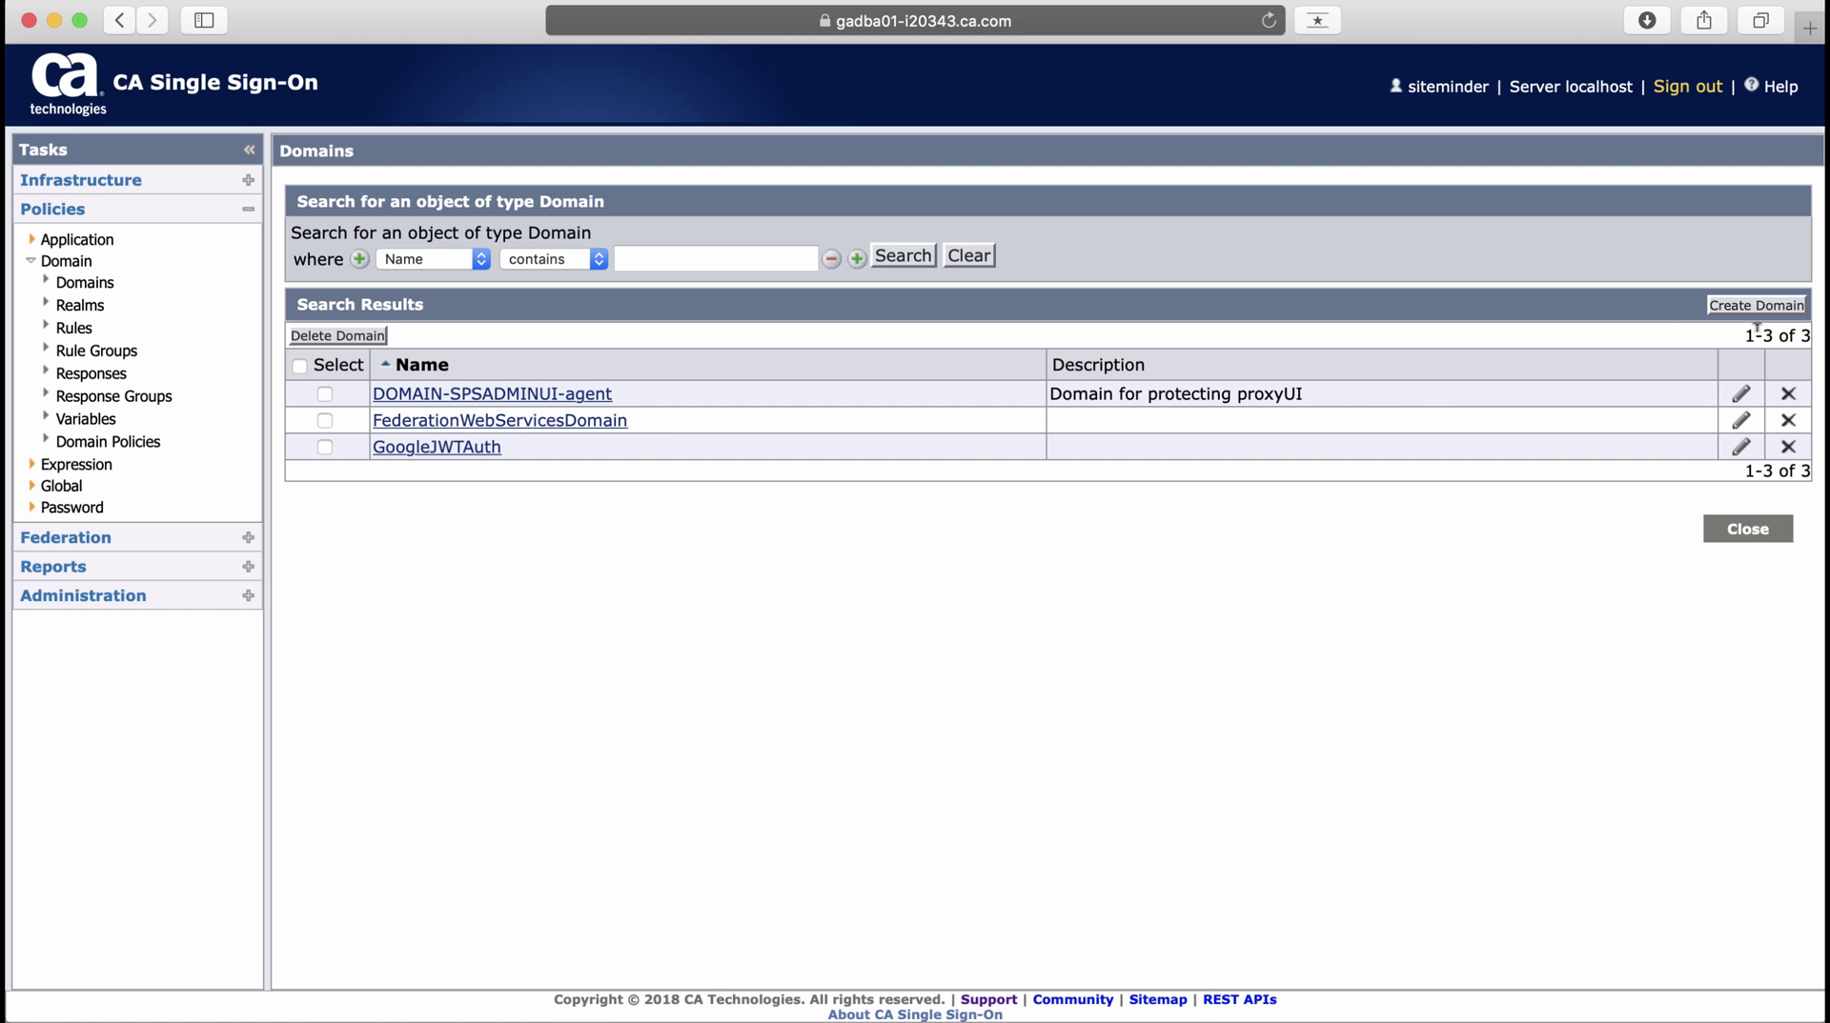
- Edit the GoogleJWTAuth domain and list its six variables, including role and Role_static
click(1742, 447)
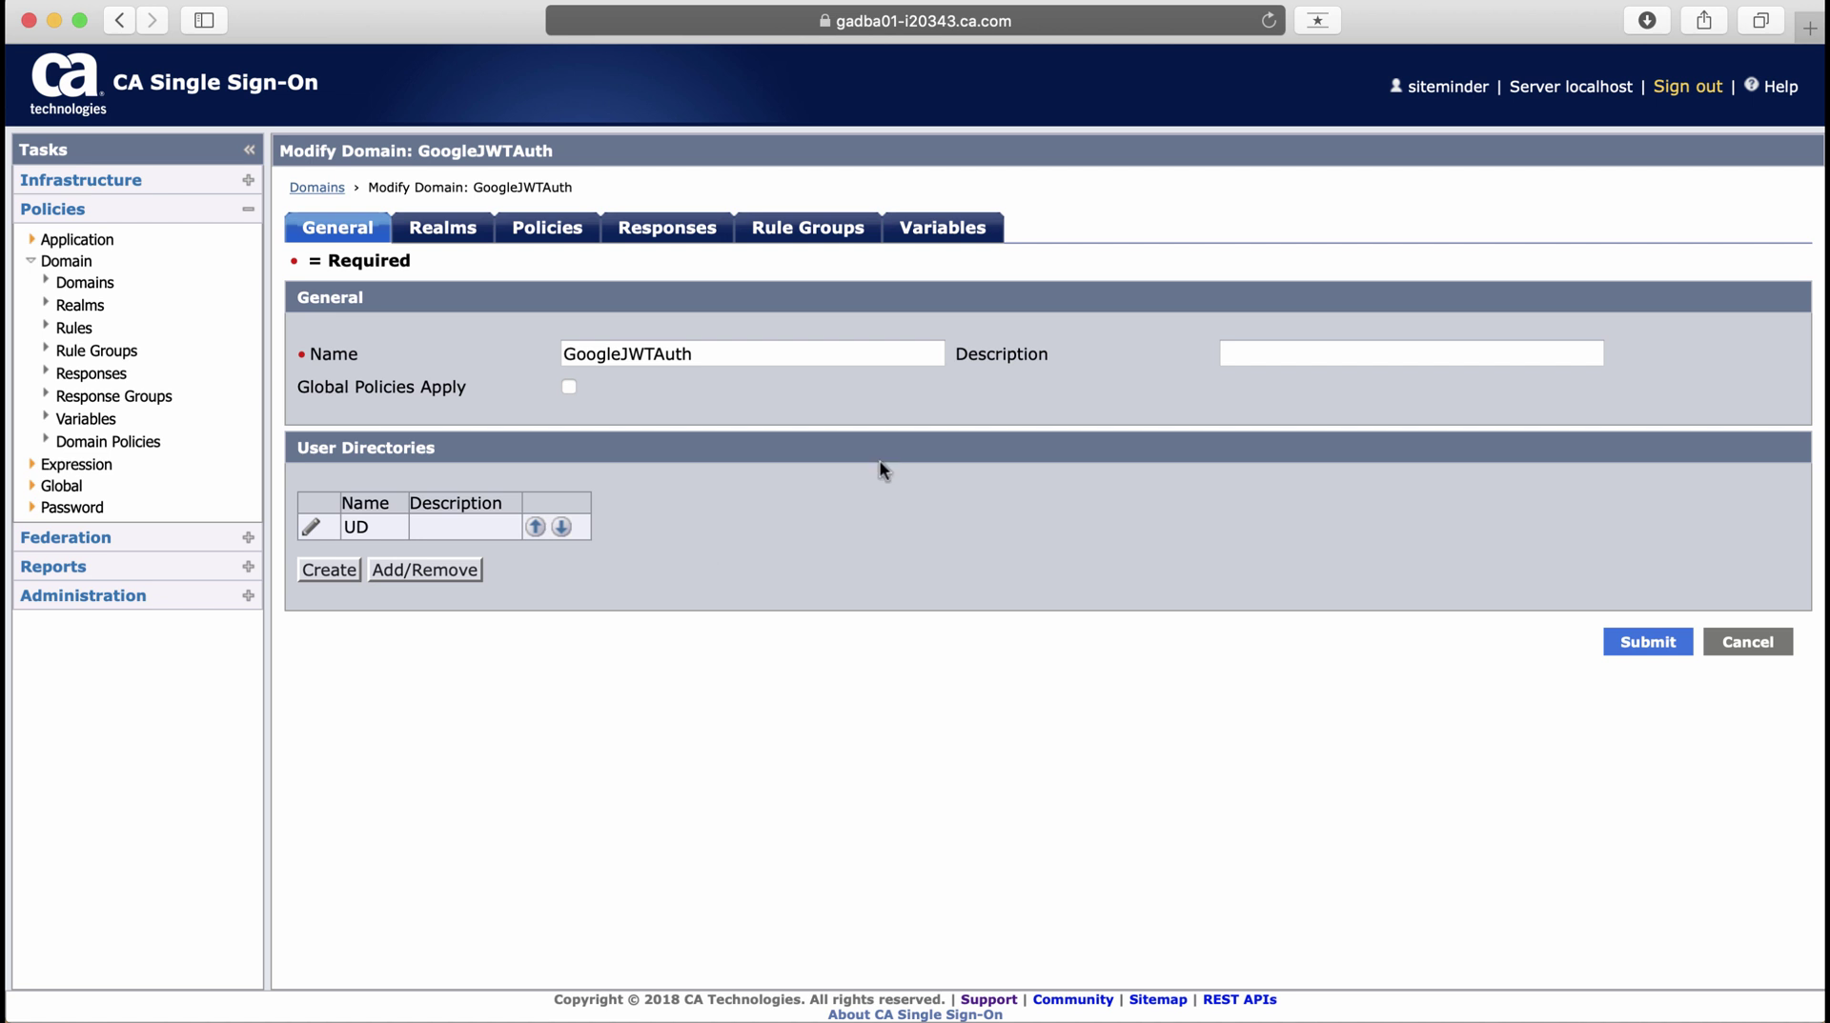
click(967, 237)
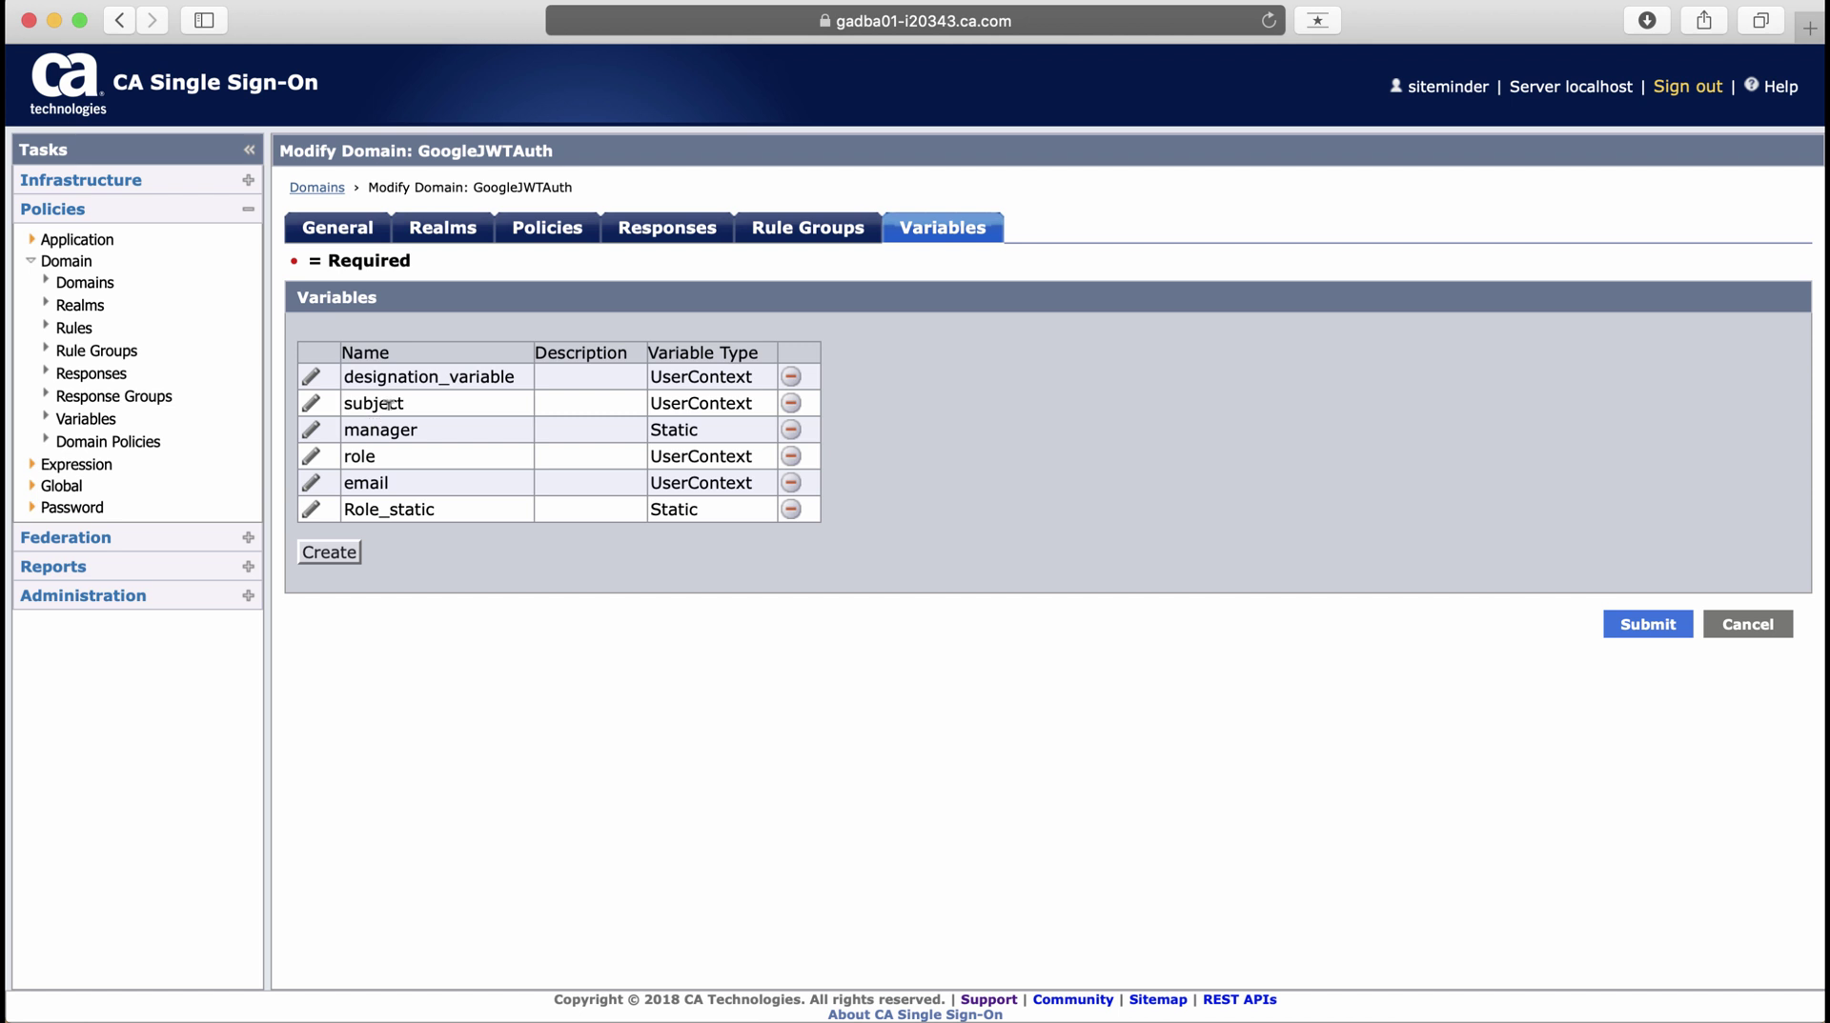
- Create a new domain variable named Title of User Context type
click(343, 553)
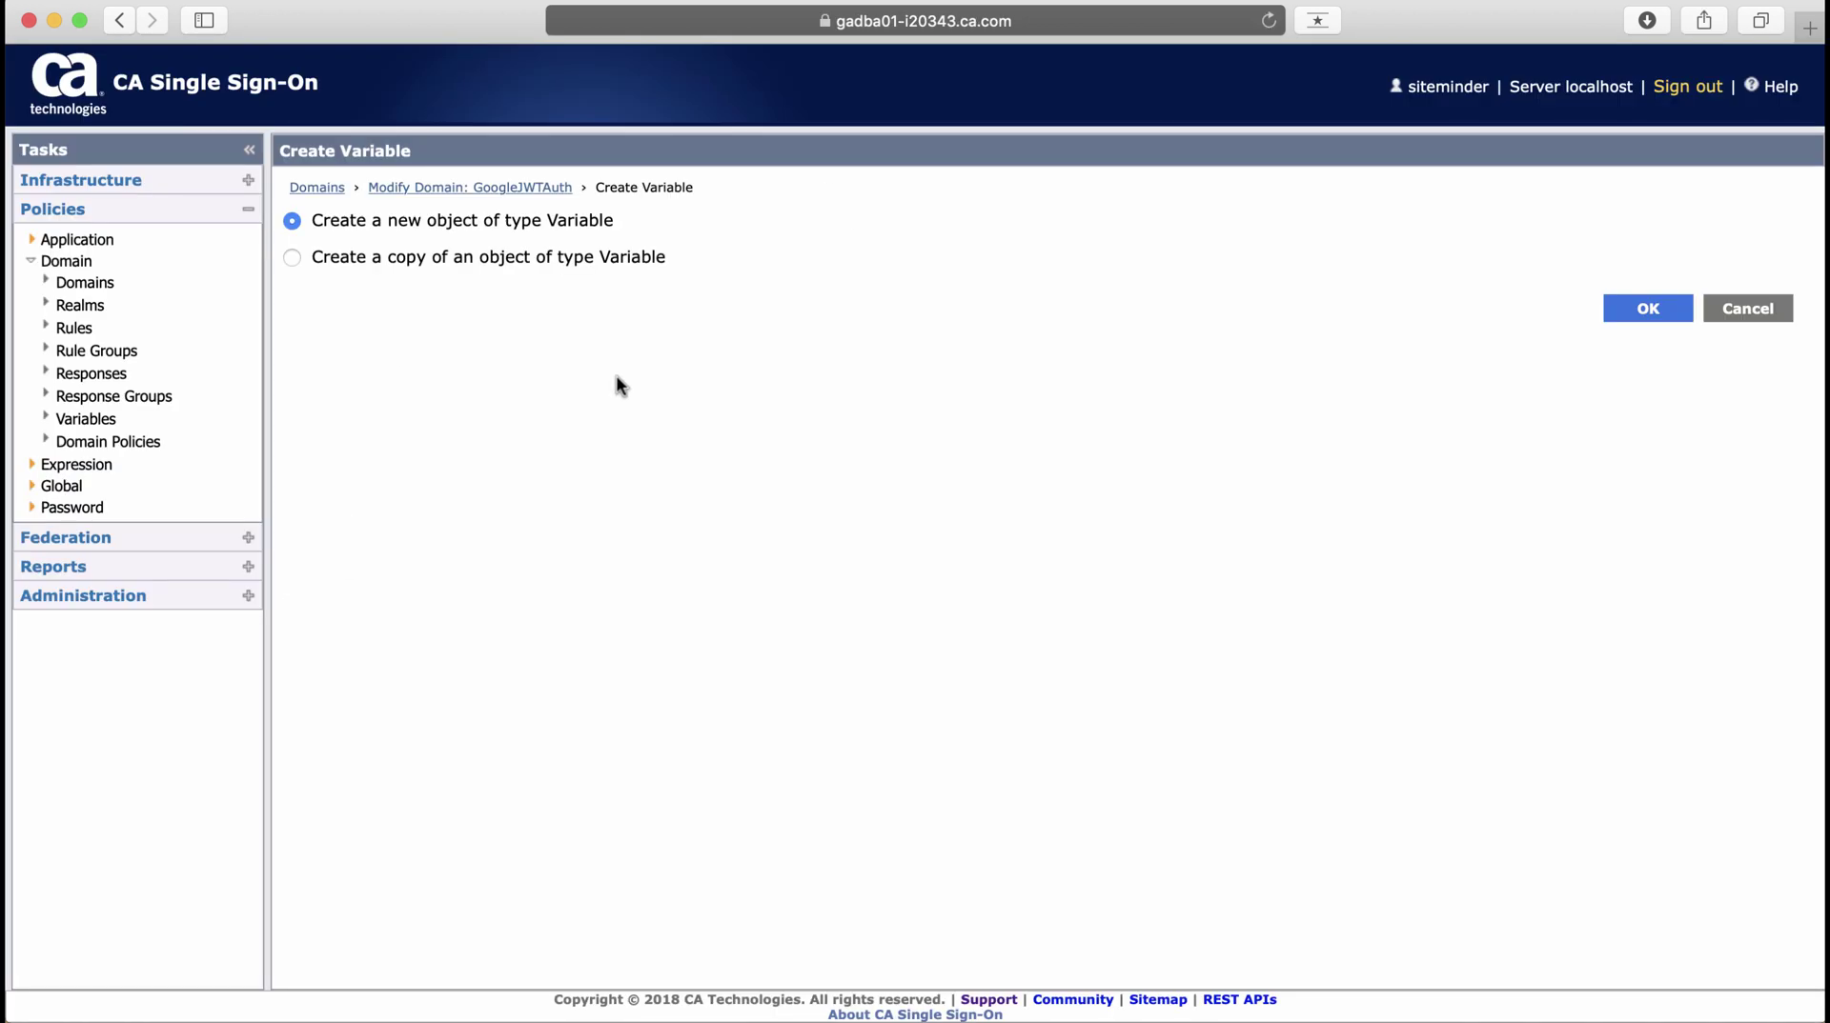
click(1649, 311)
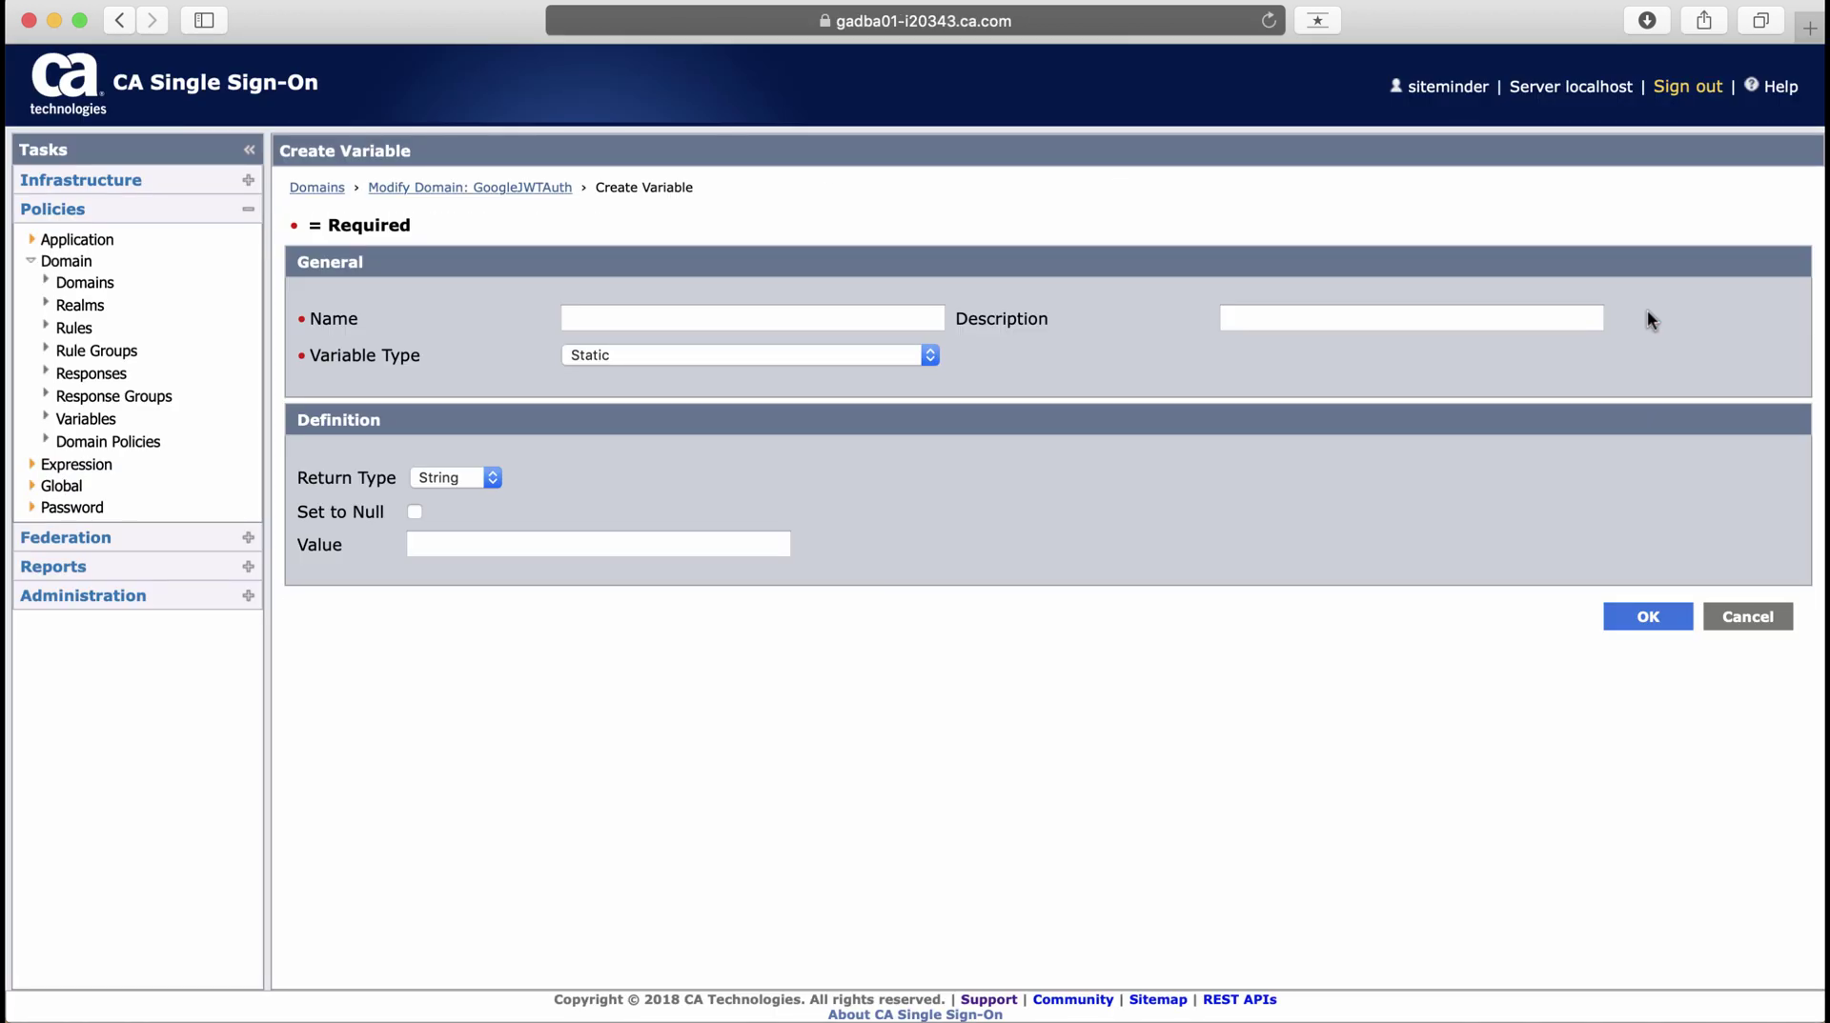
click(629, 308)
text(Title)
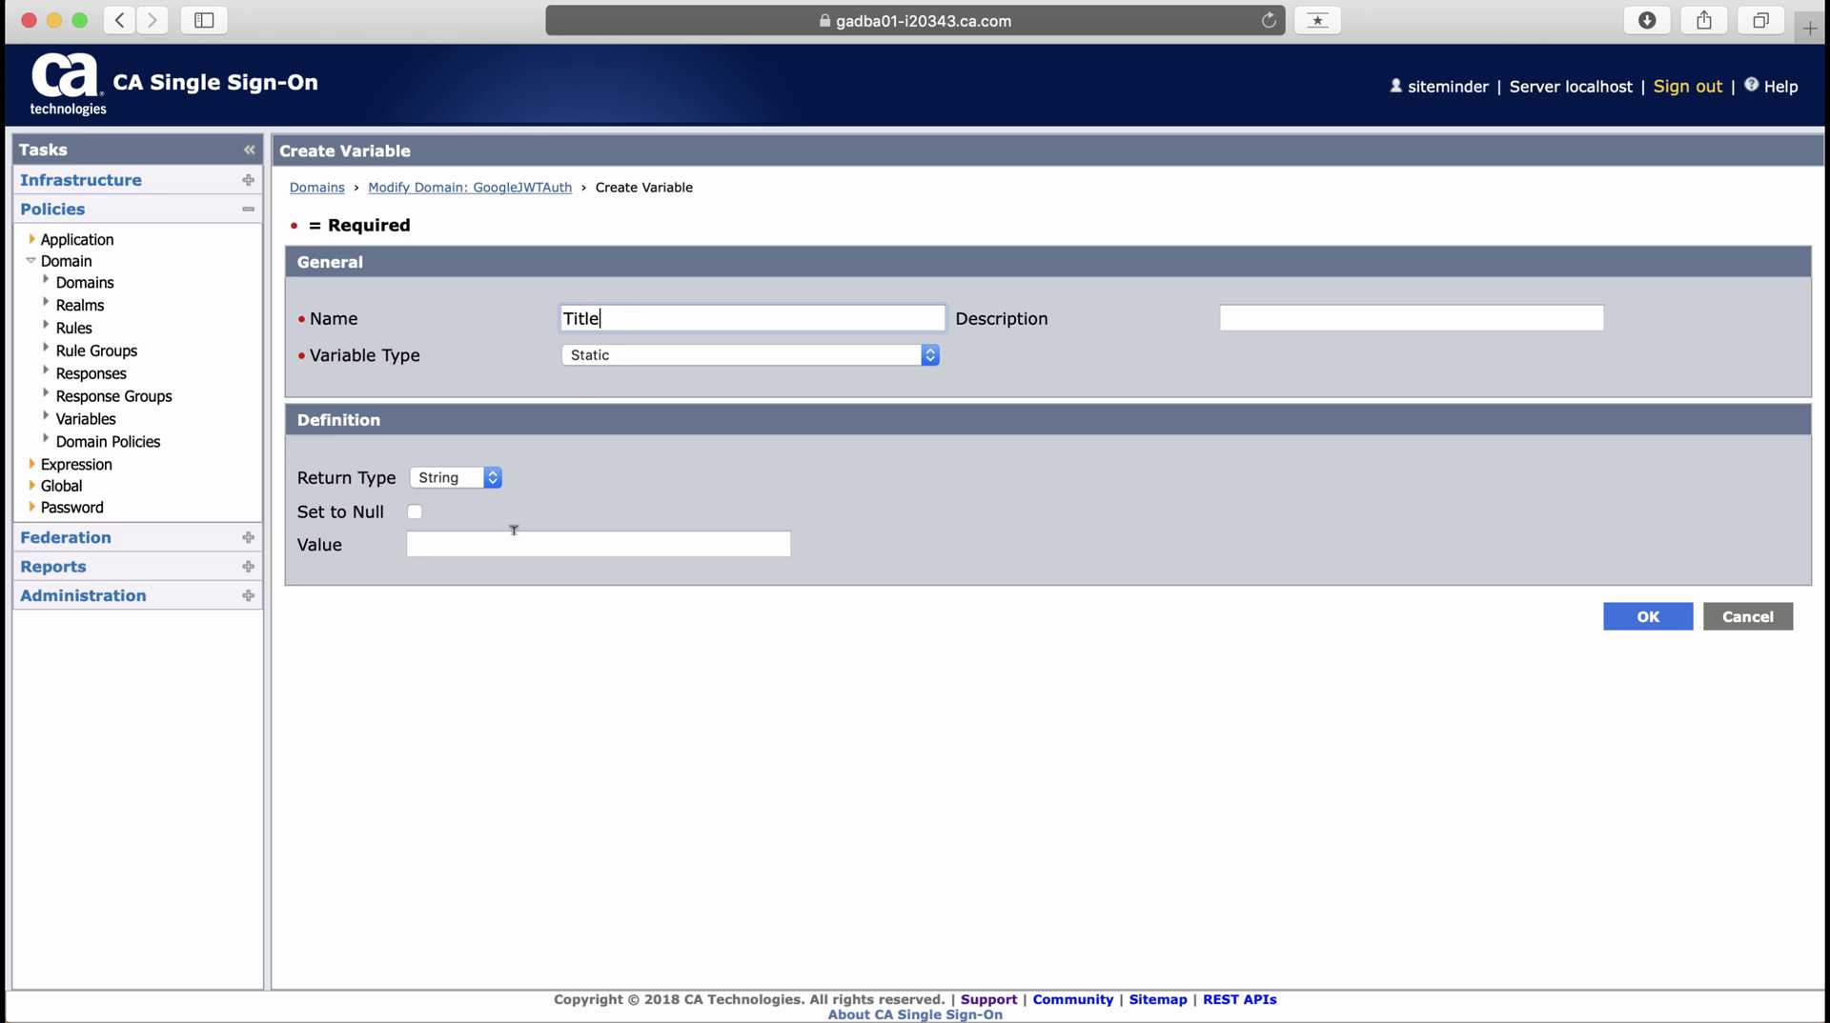
click(673, 358)
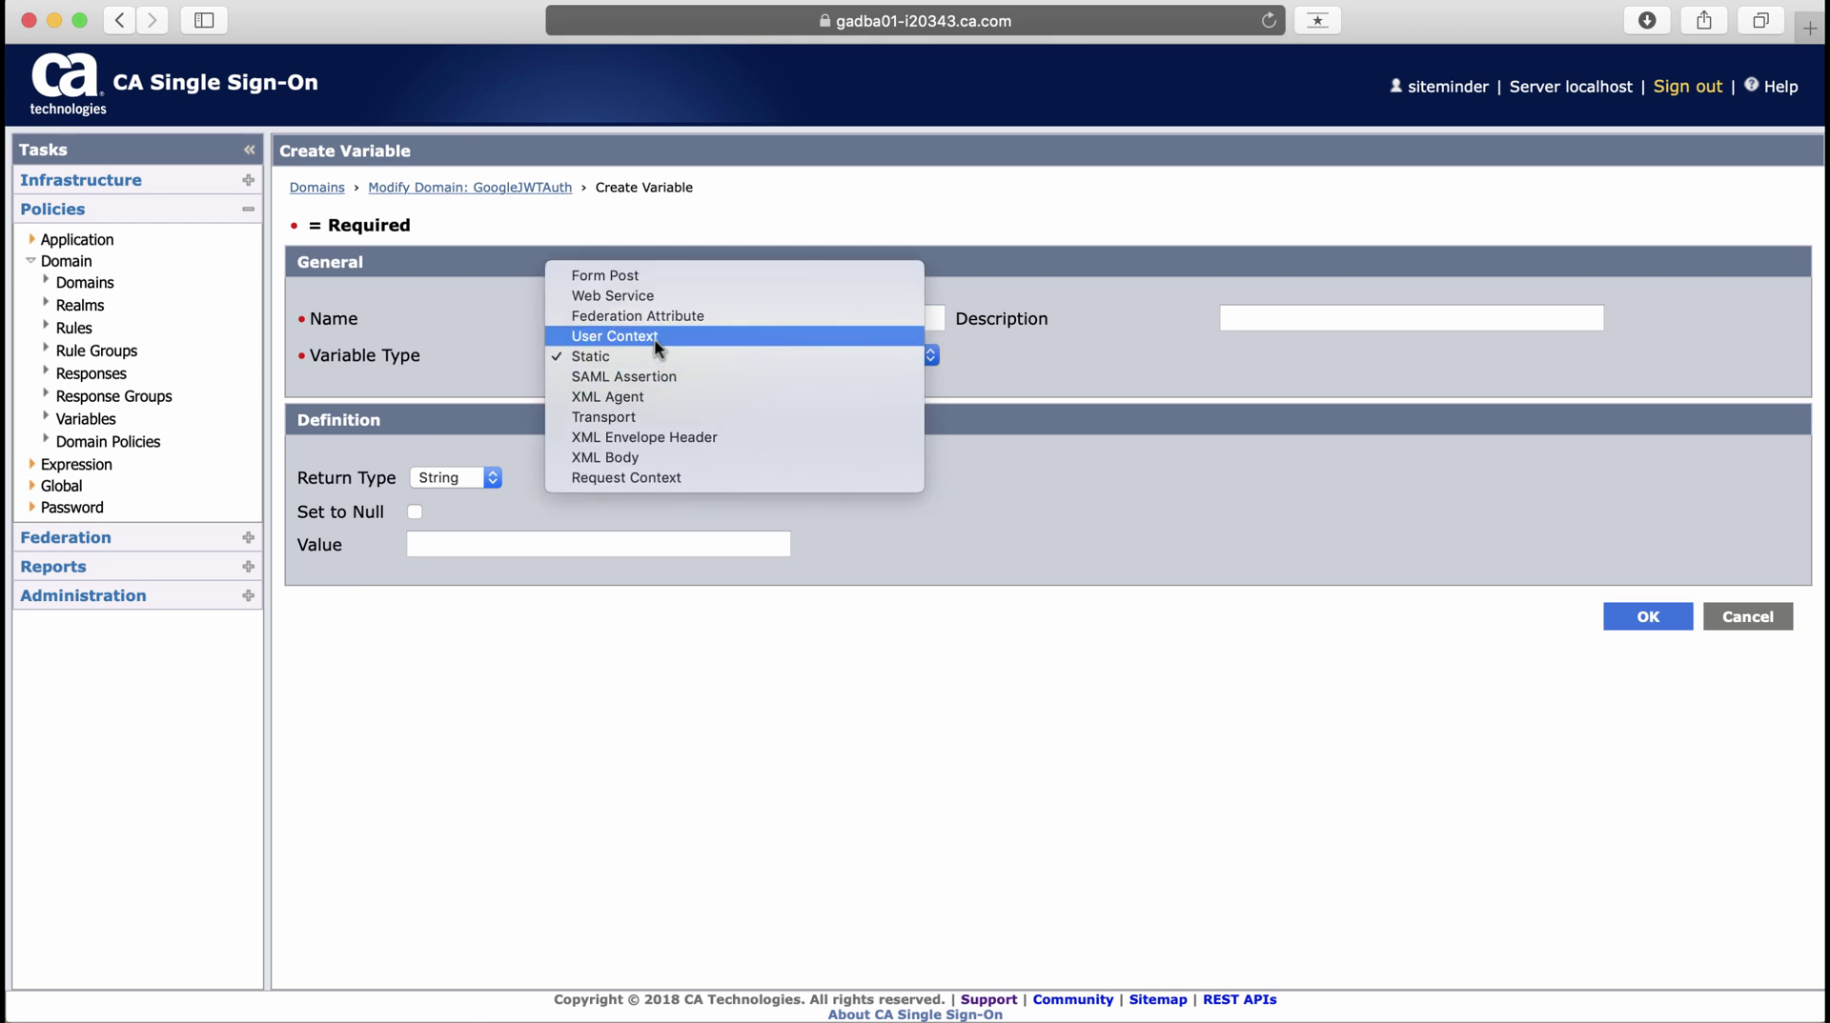
click(654, 337)
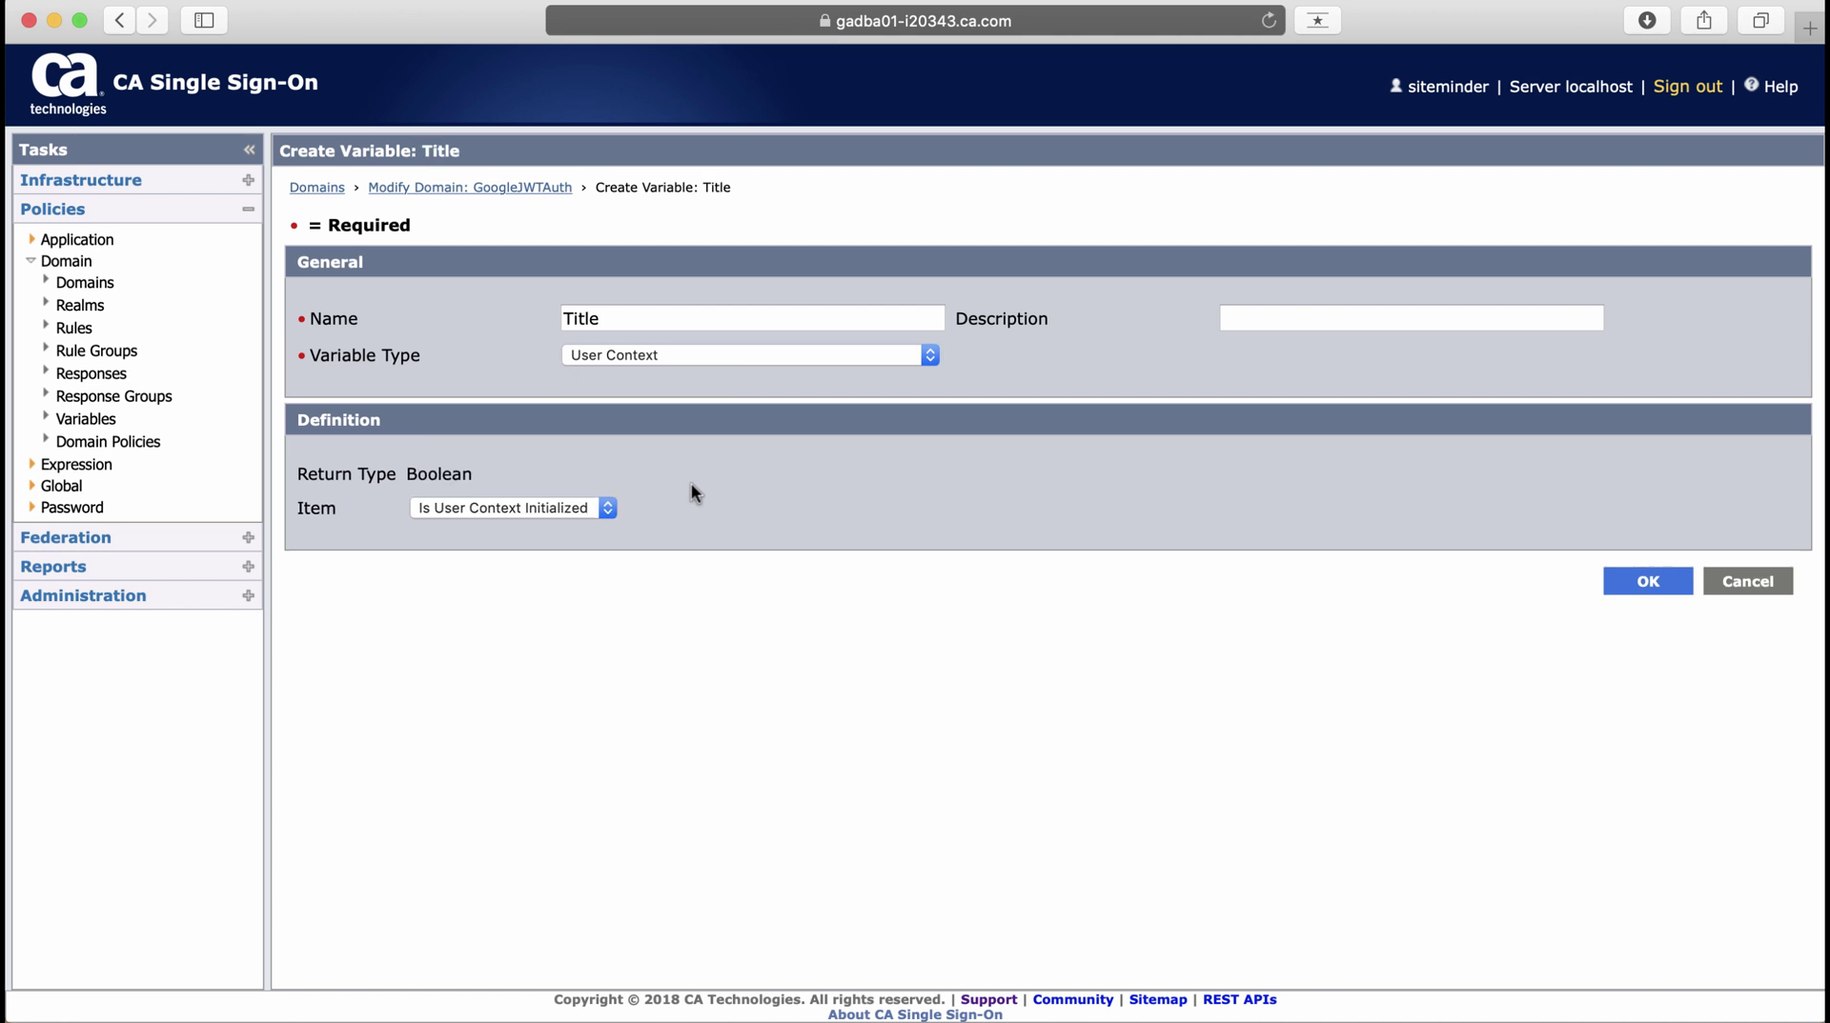
- Map Title to Session Variable property 'title' with buffer size 50 and save it
click(576, 508)
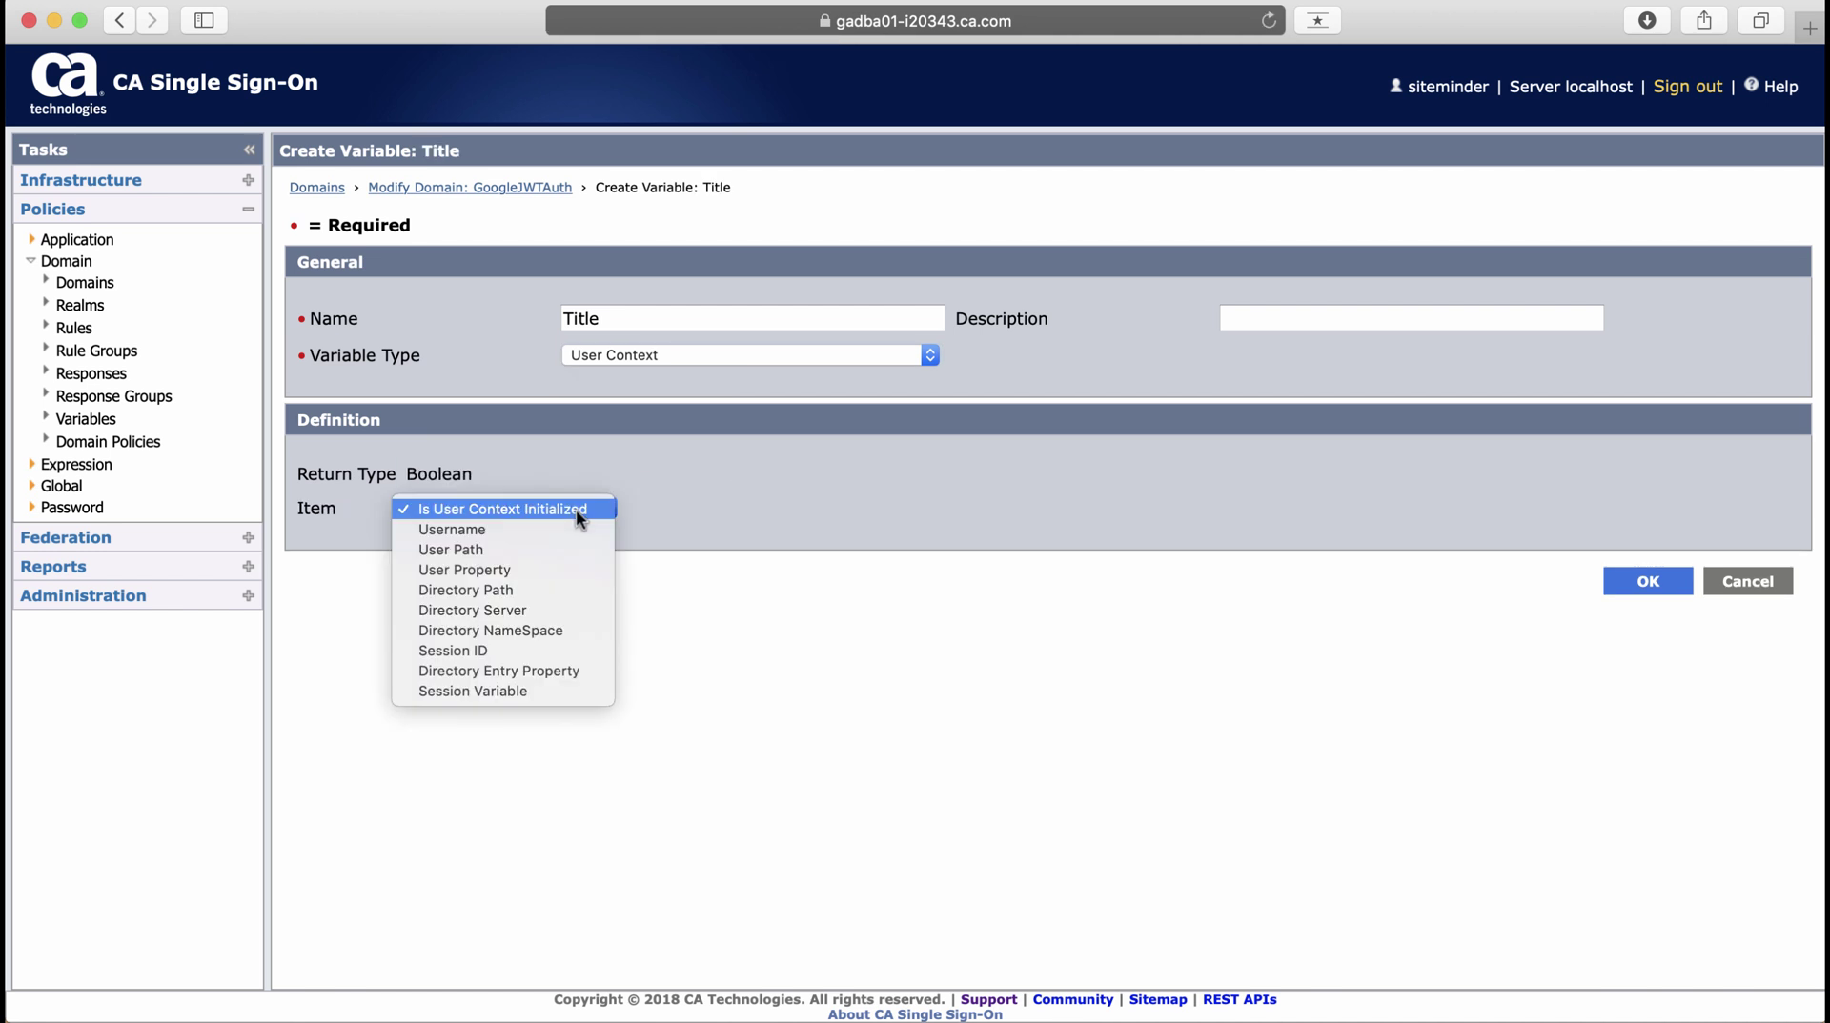
click(496, 690)
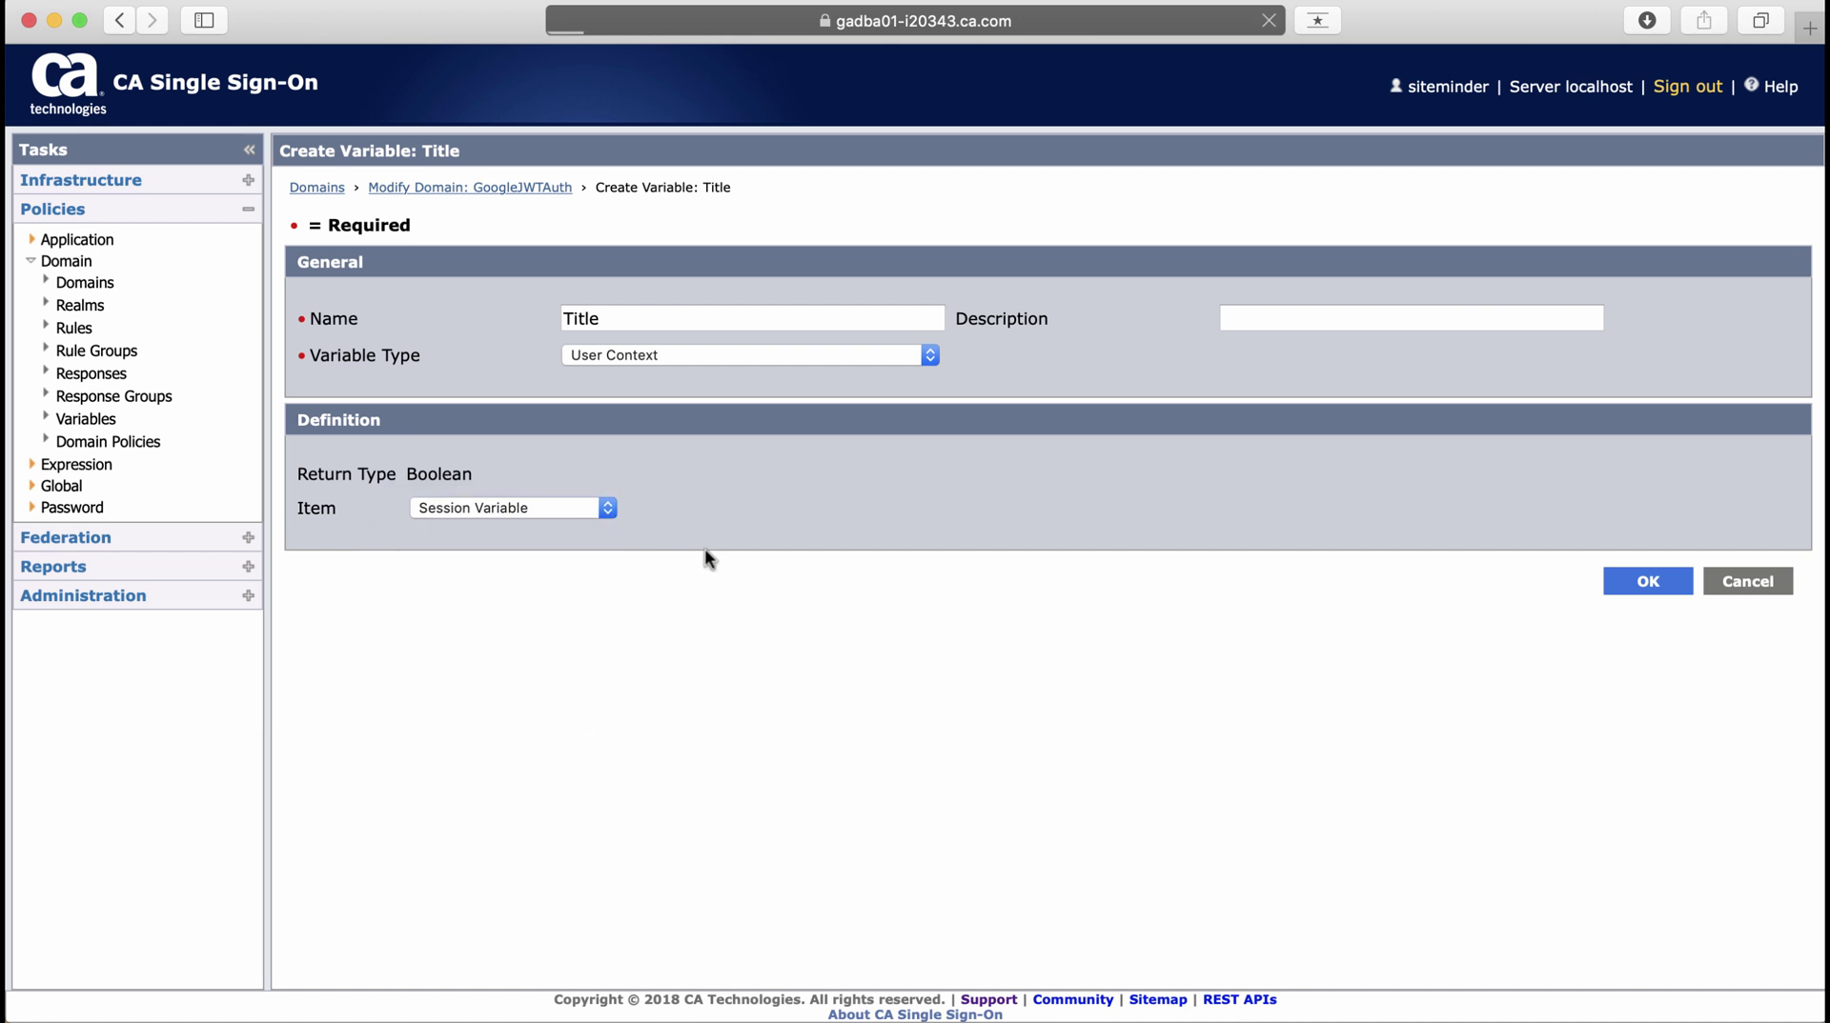
click(559, 544)
text(title)
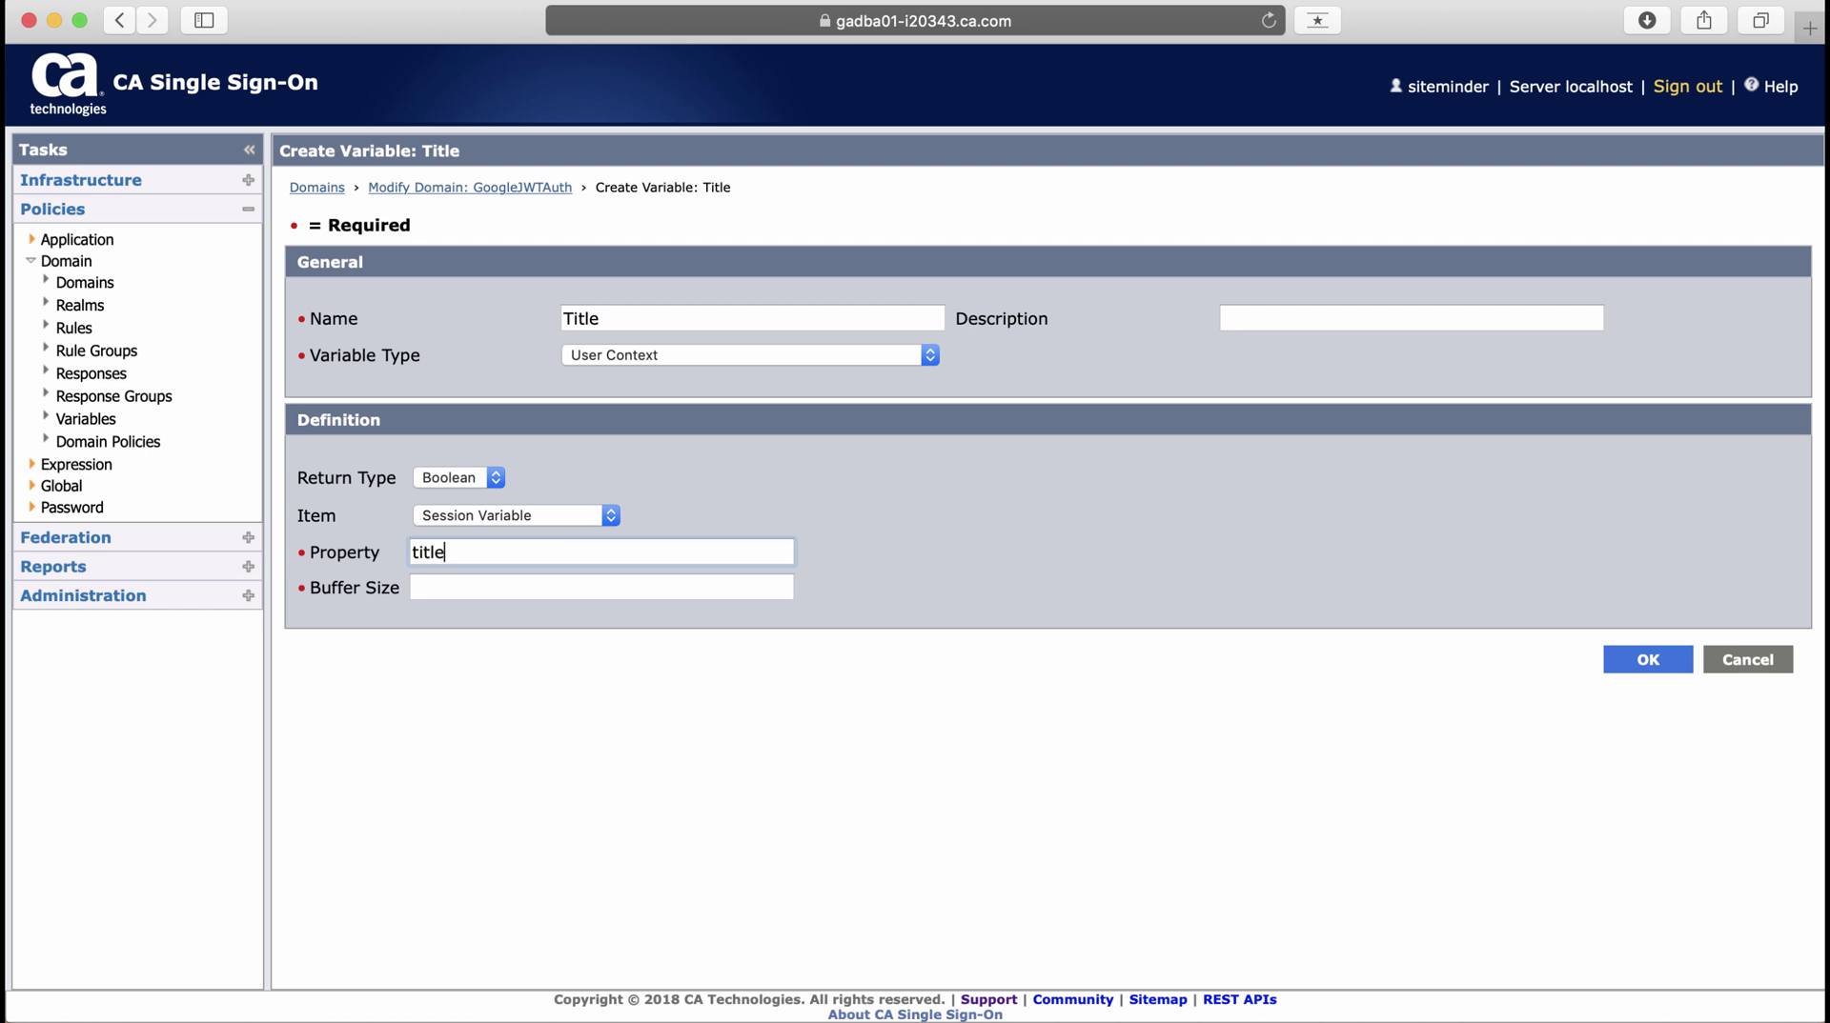
click(600, 587)
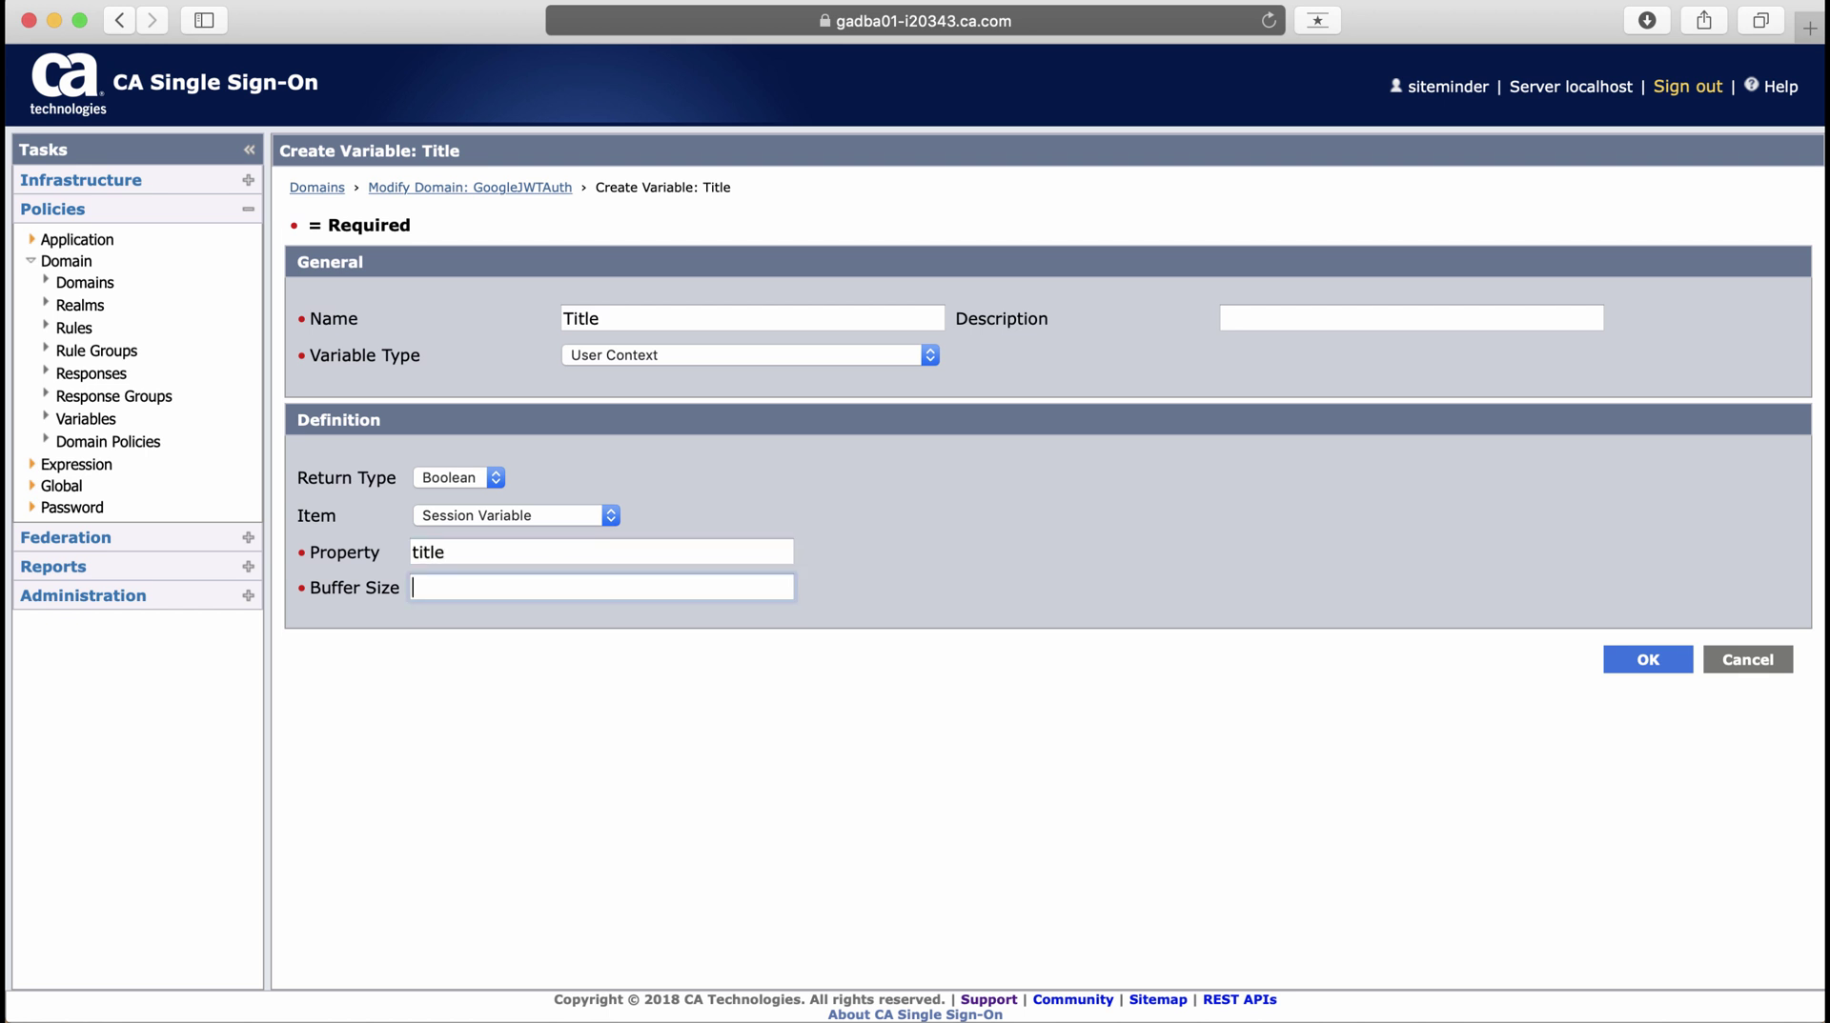
text(50)
click(1635, 659)
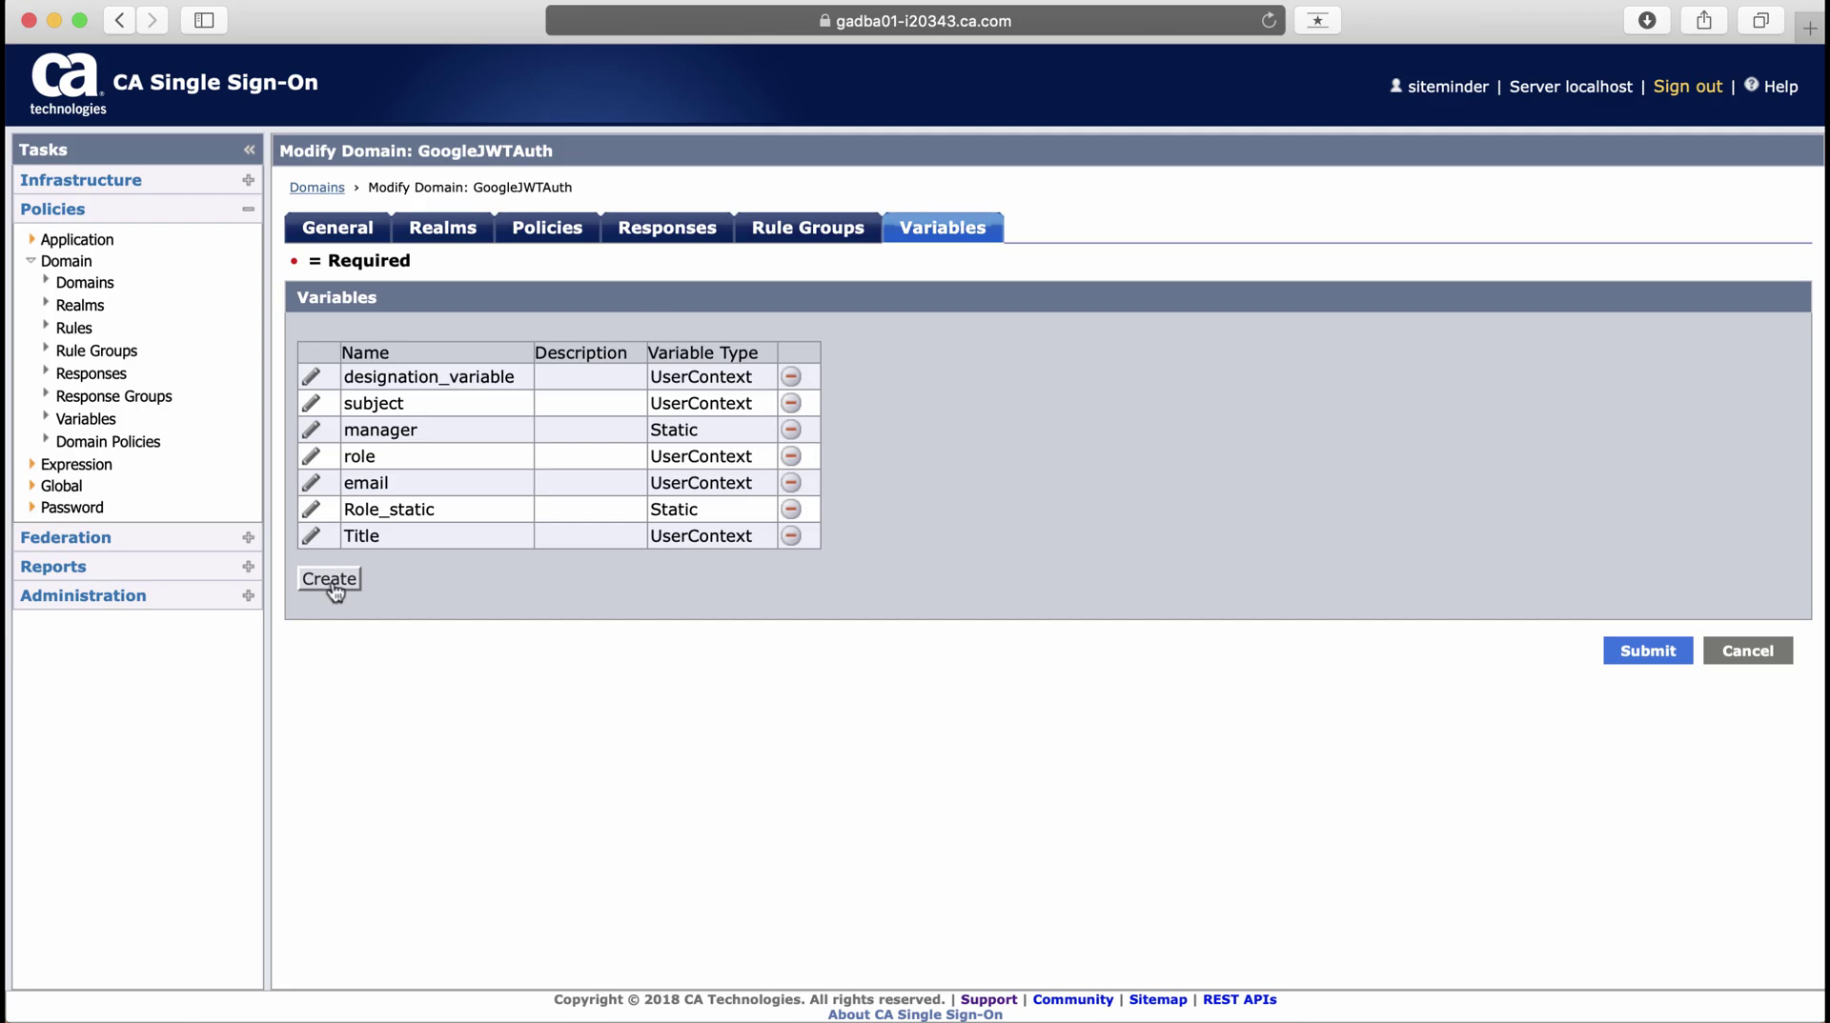
- Add a Static variable TitleValue with value SalesExecutive to the GoogleJWTAuth domain
click(332, 582)
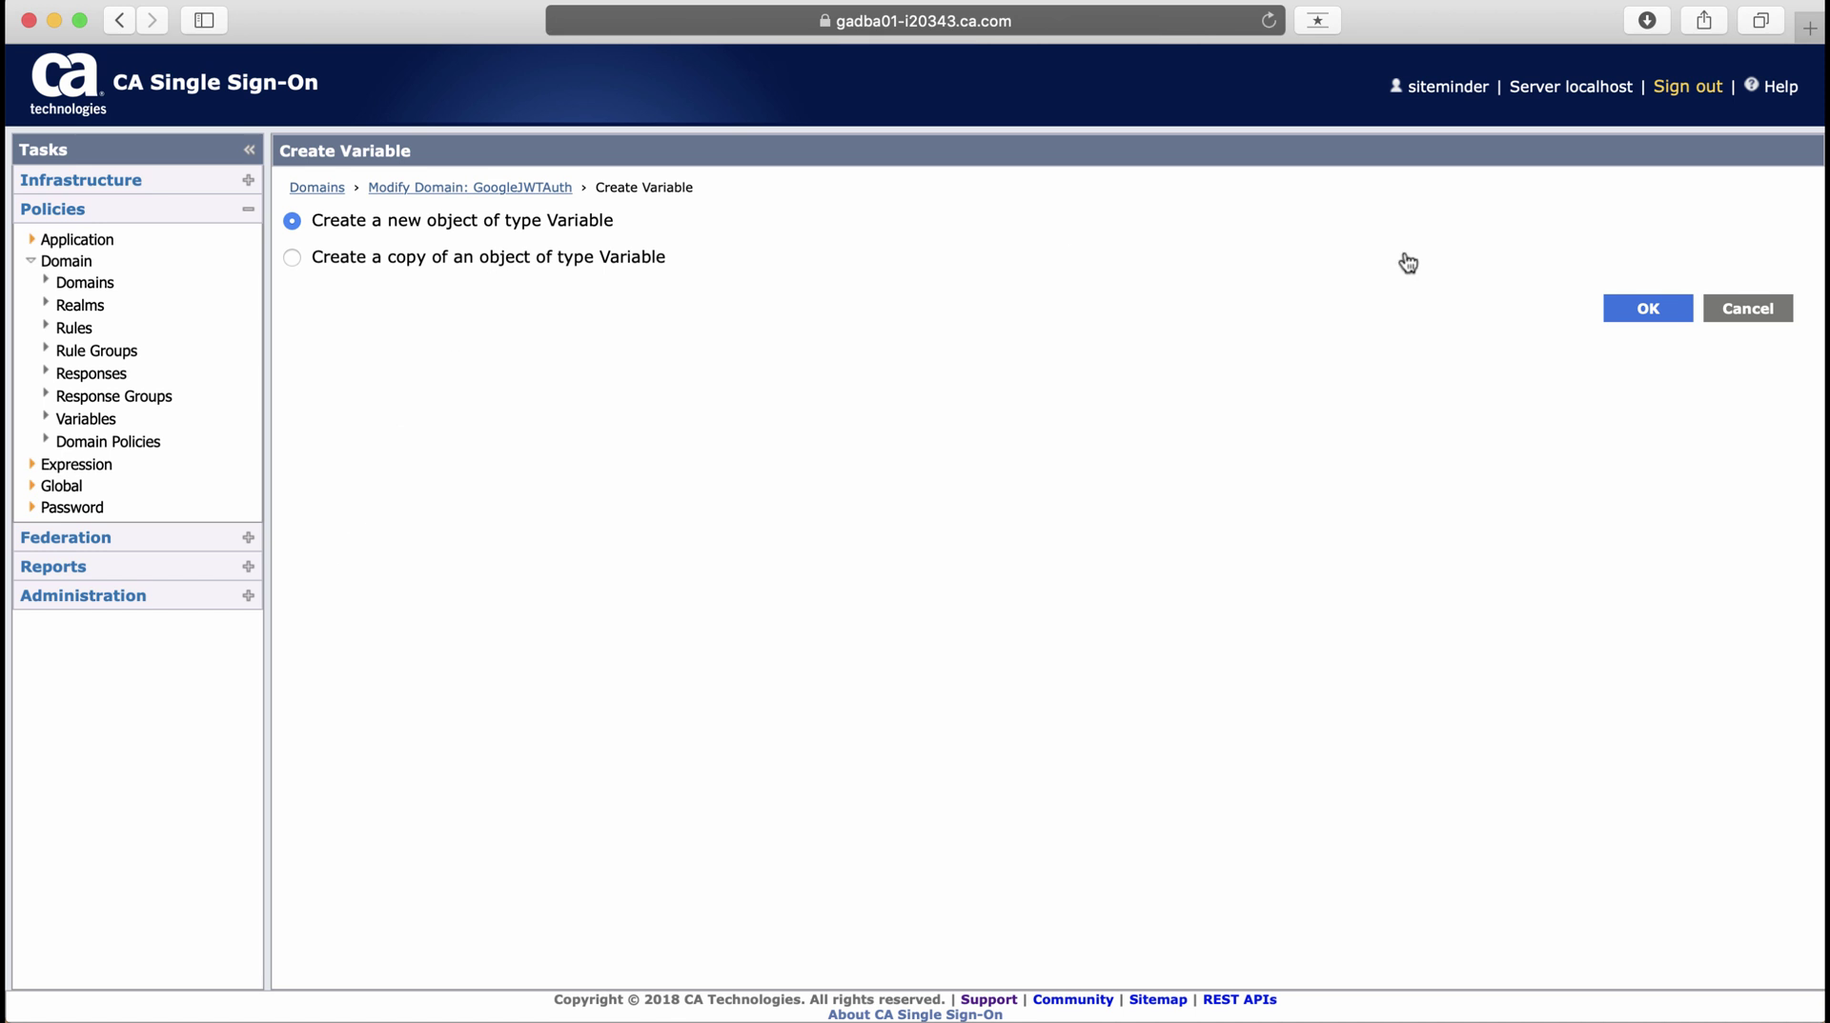
click(1639, 308)
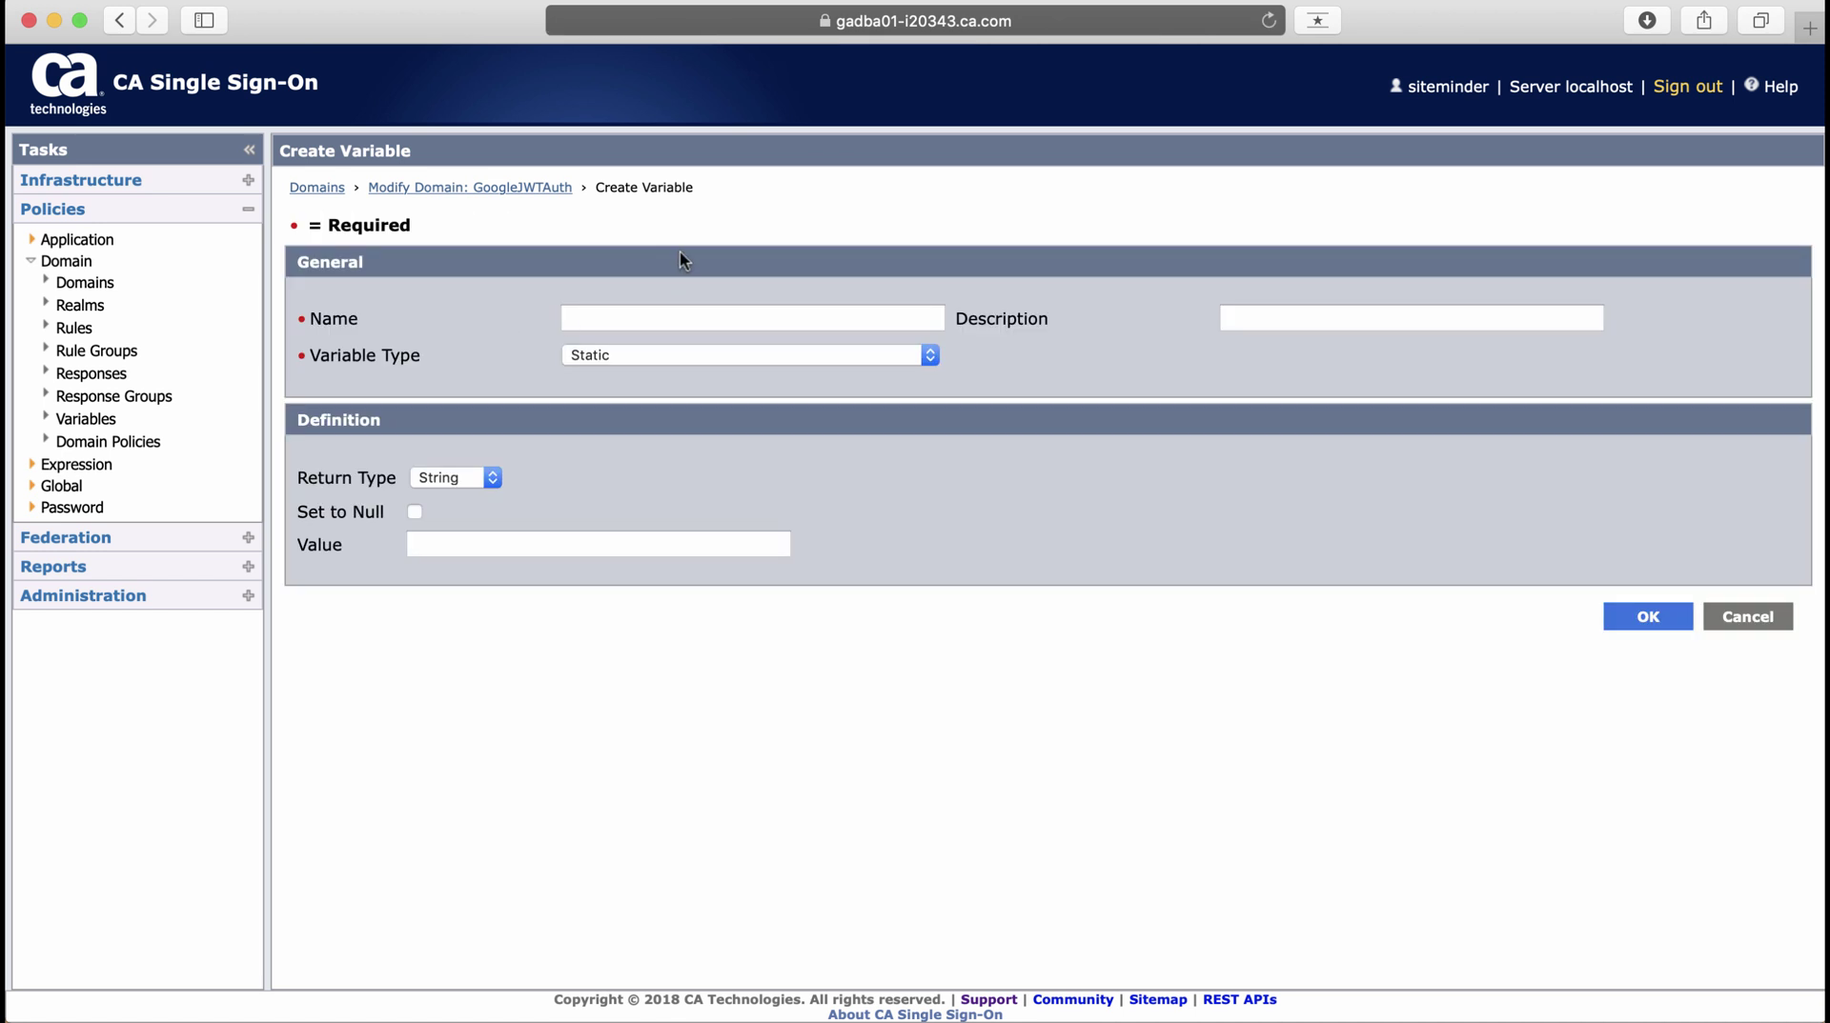
click(666, 316)
text(Title)
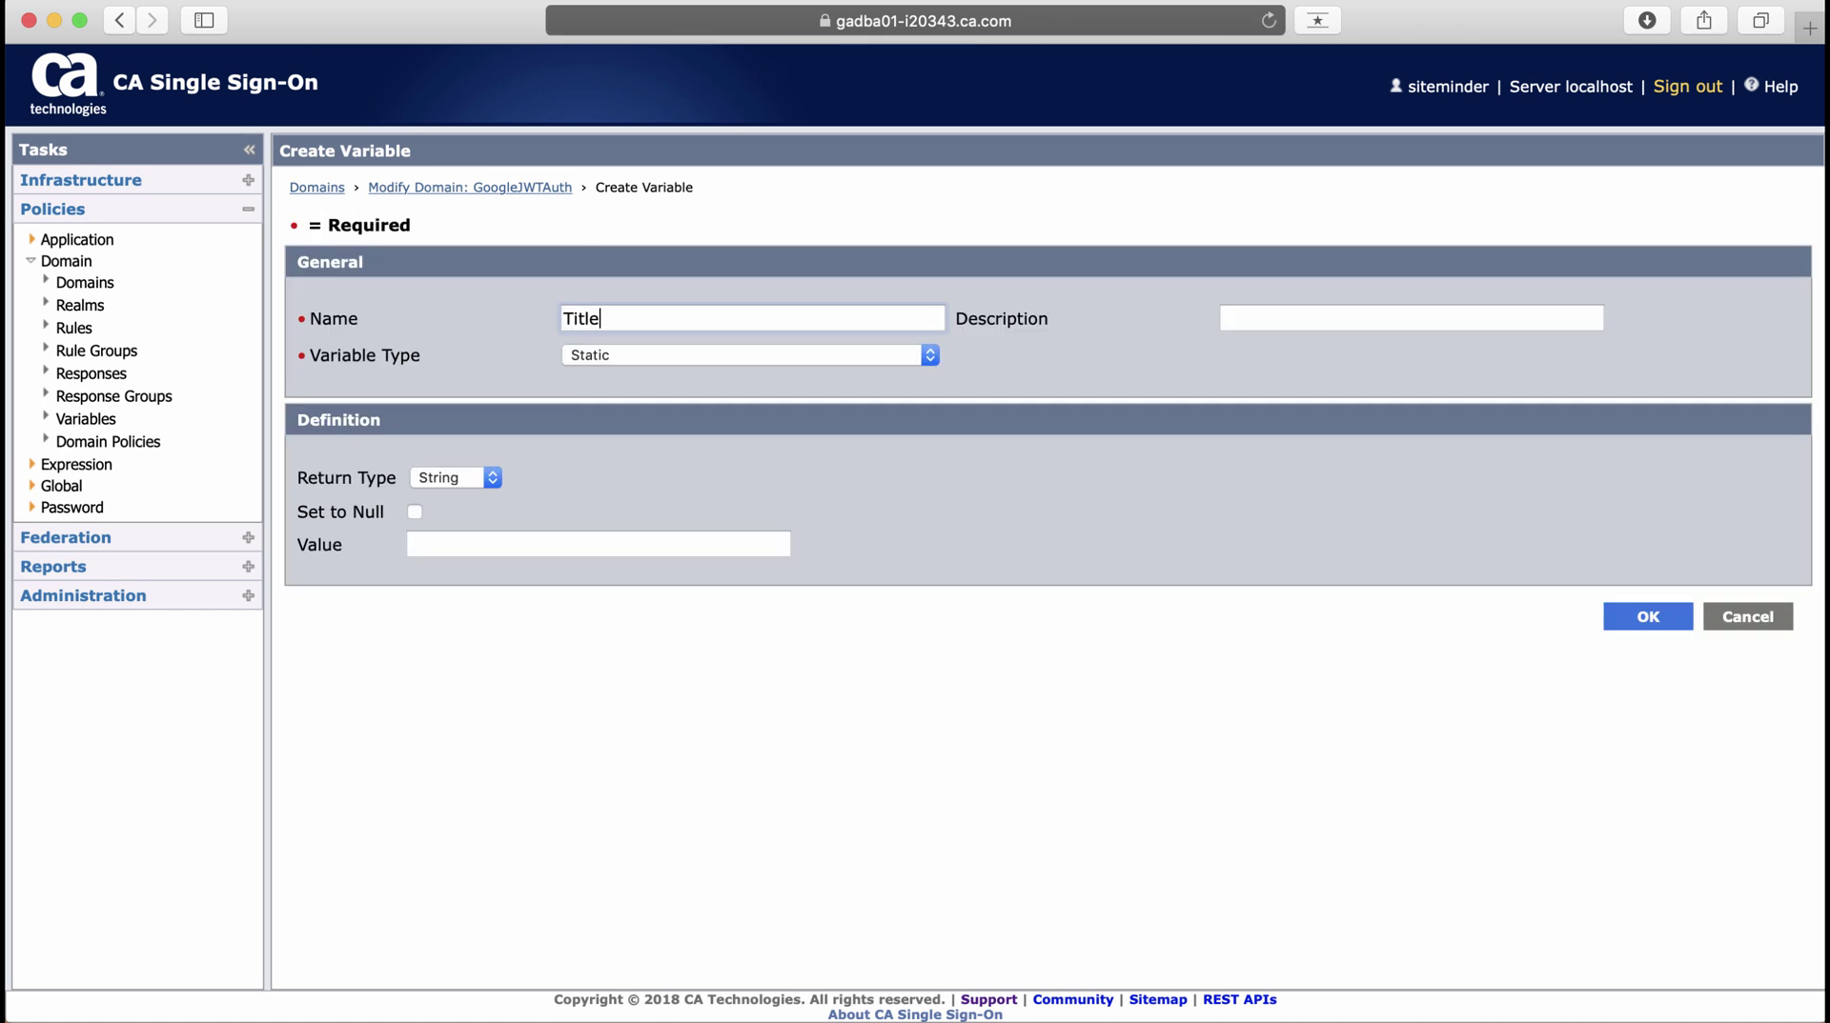
text(Value)
click(493, 541)
text(SalesExecutive)
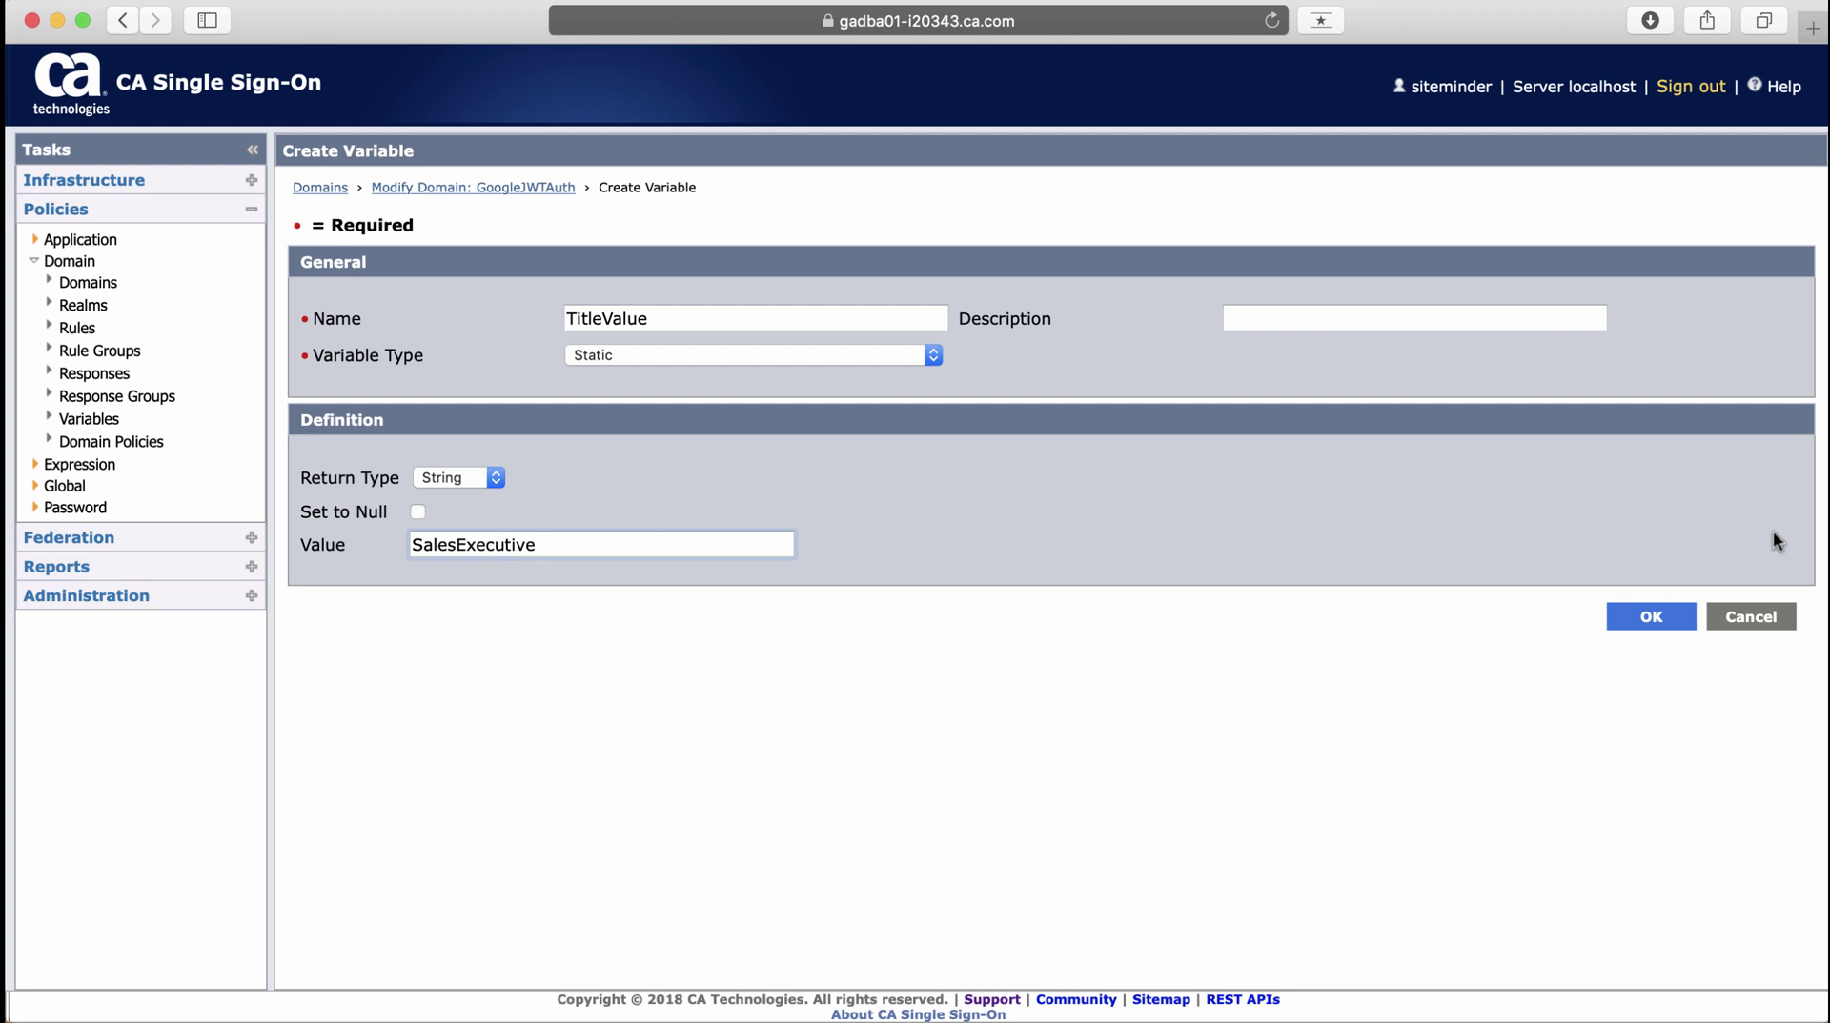
click(1643, 615)
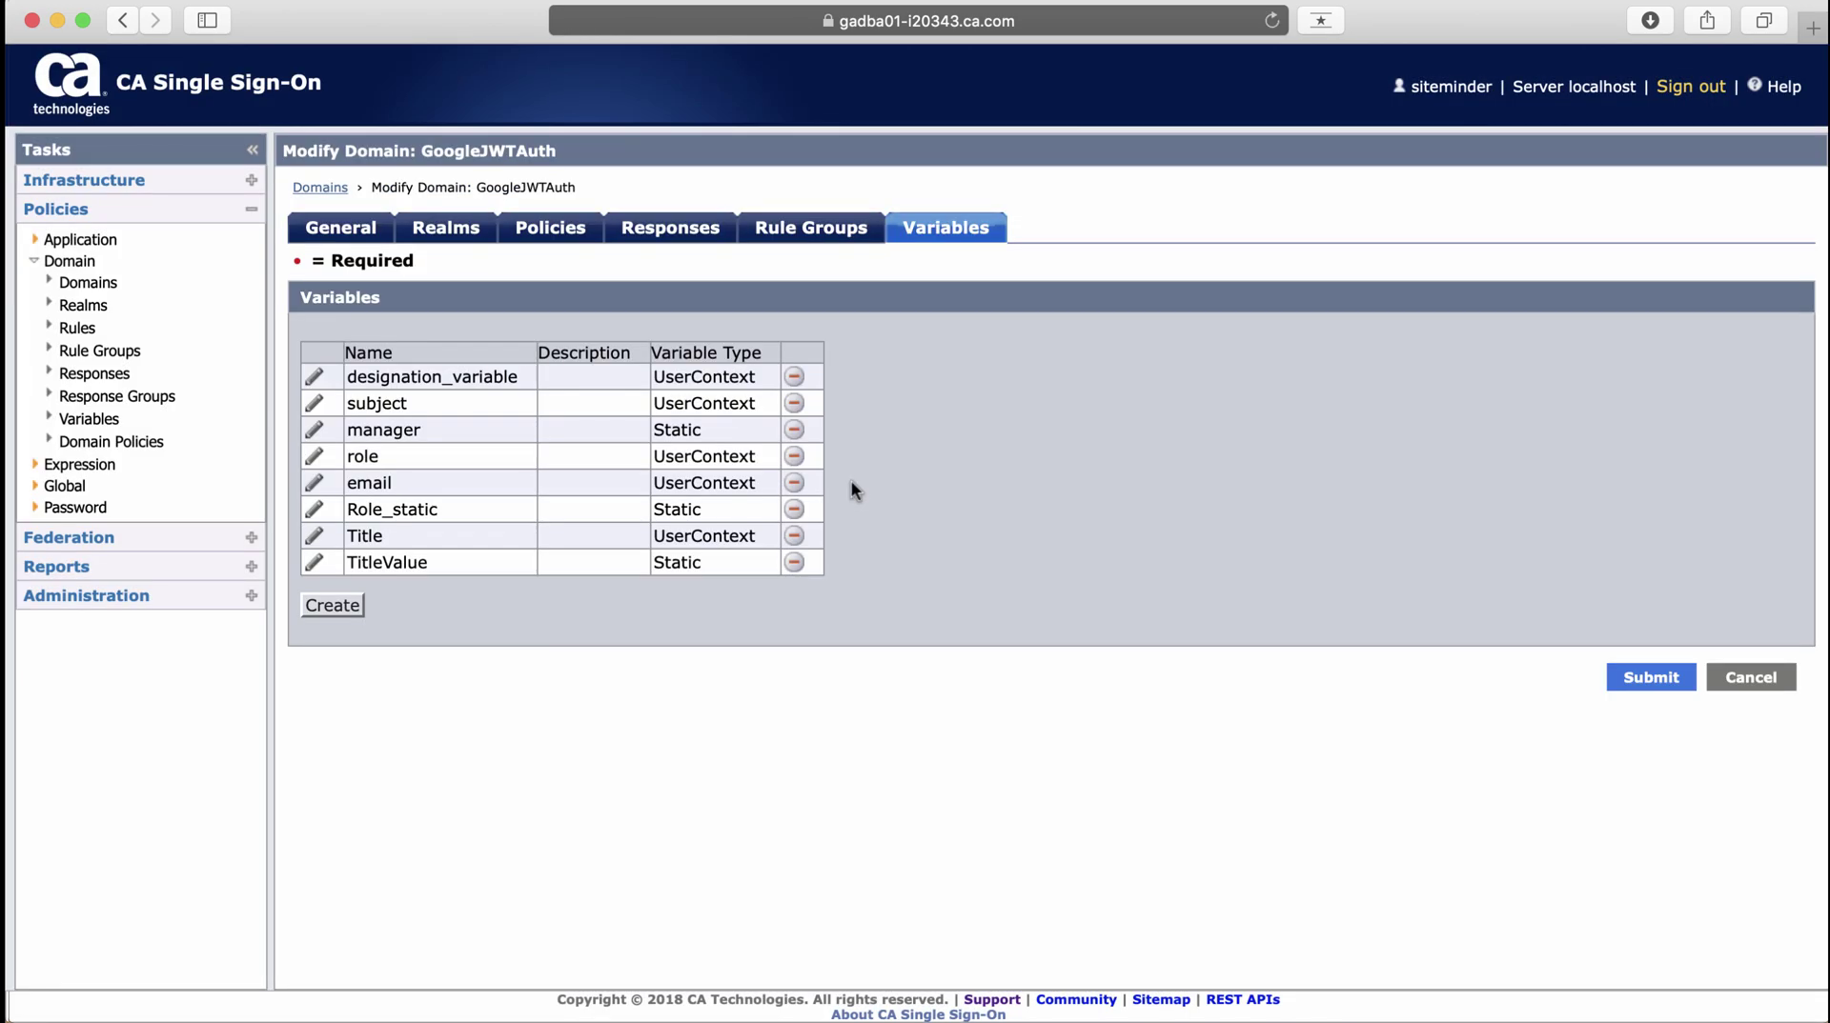
- Open EmployeePolicy's expression for editing, showing the role equals Role_static condition
click(550, 227)
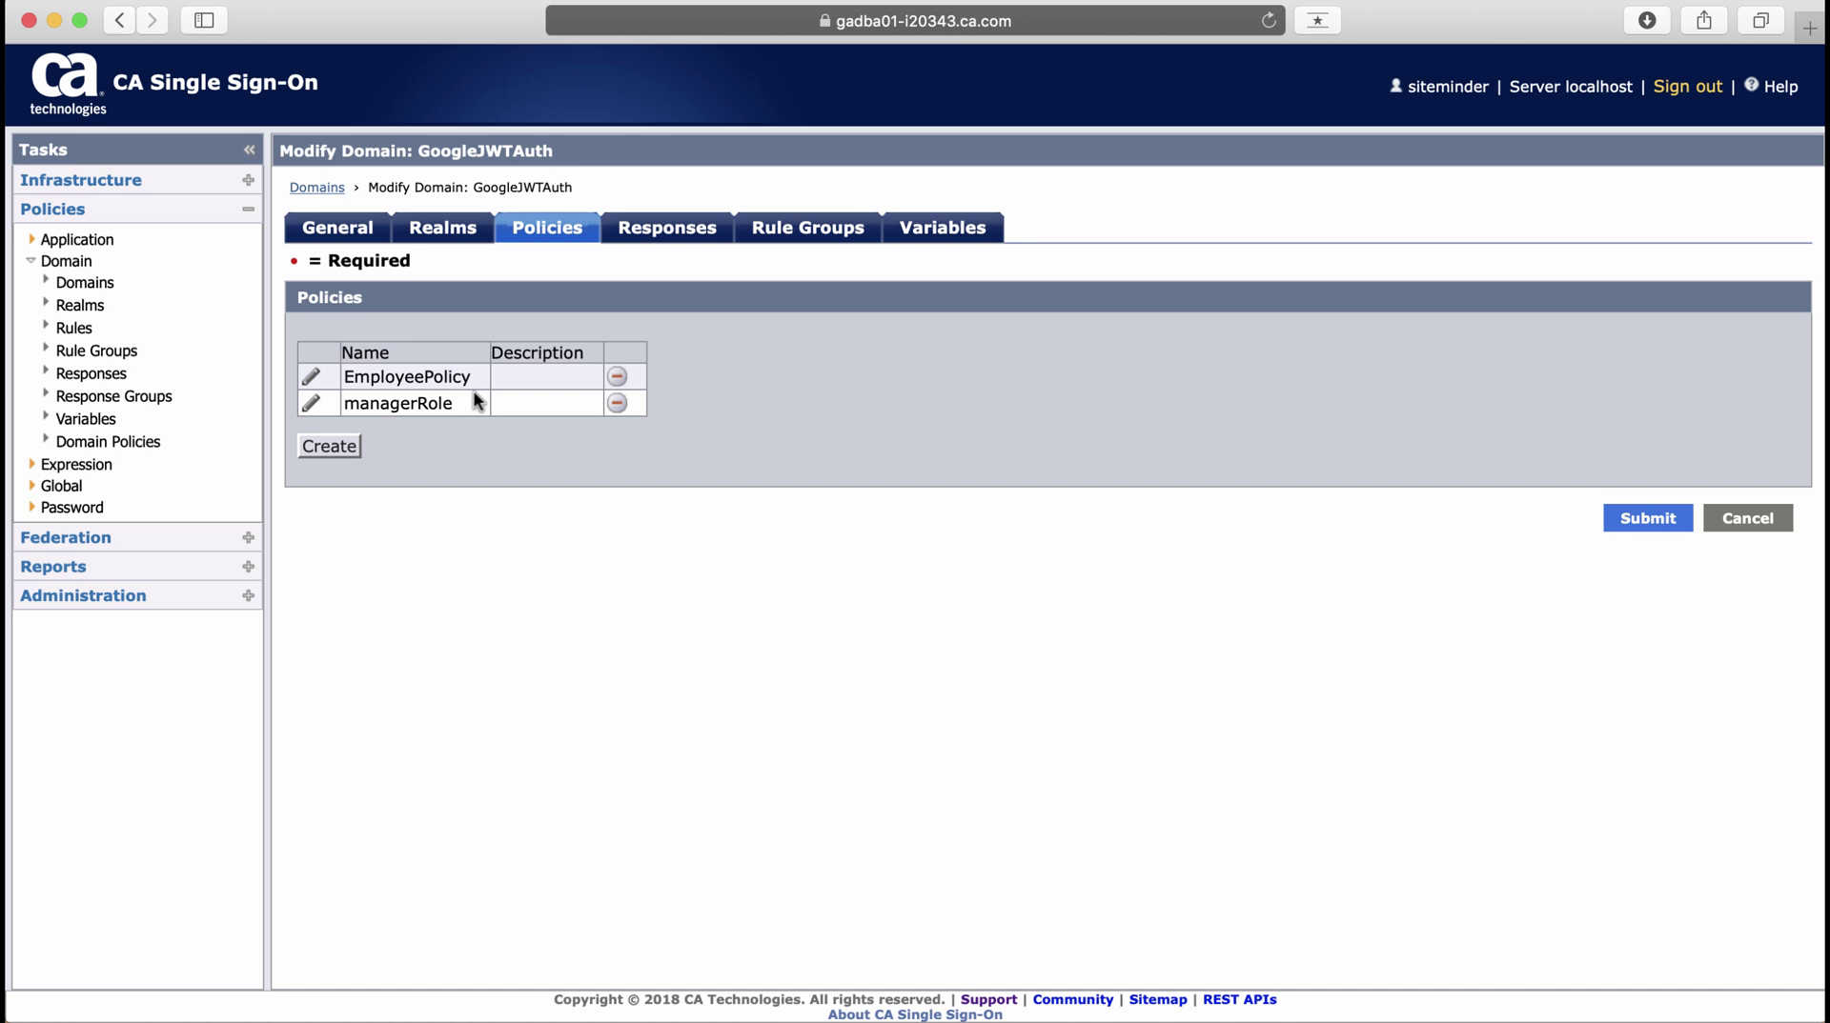
click(314, 380)
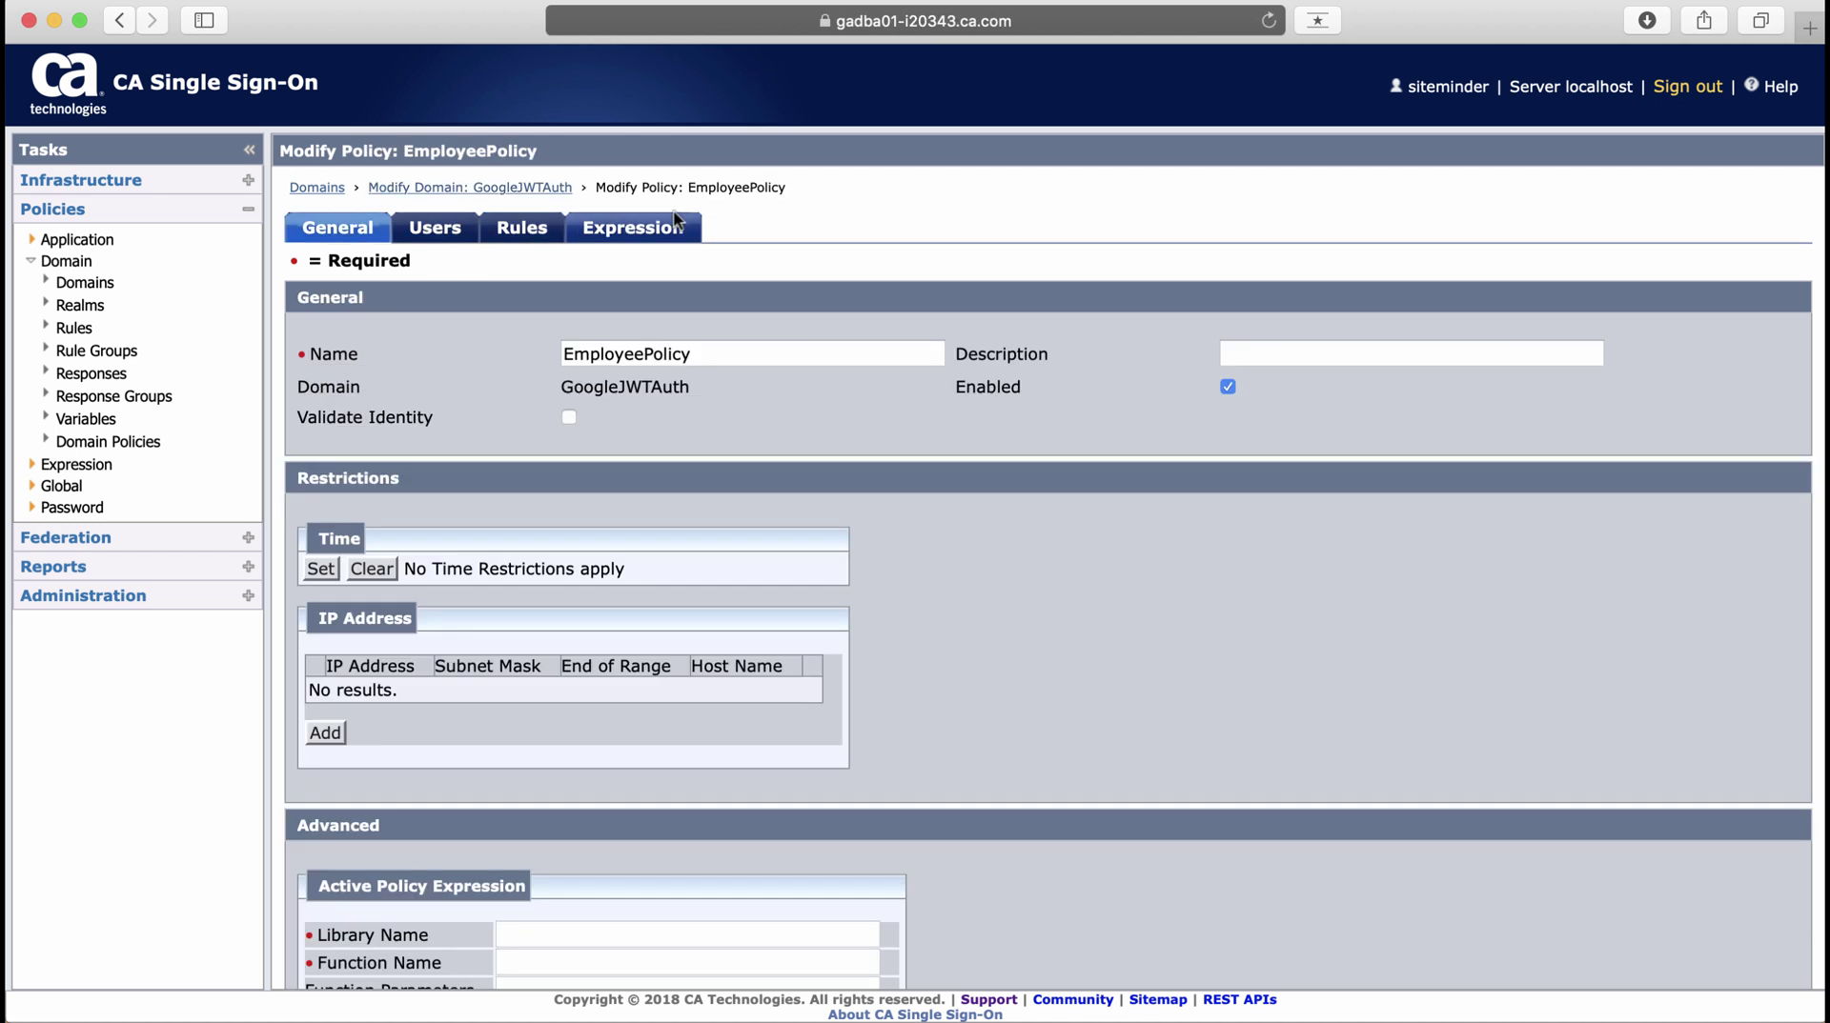
click(634, 229)
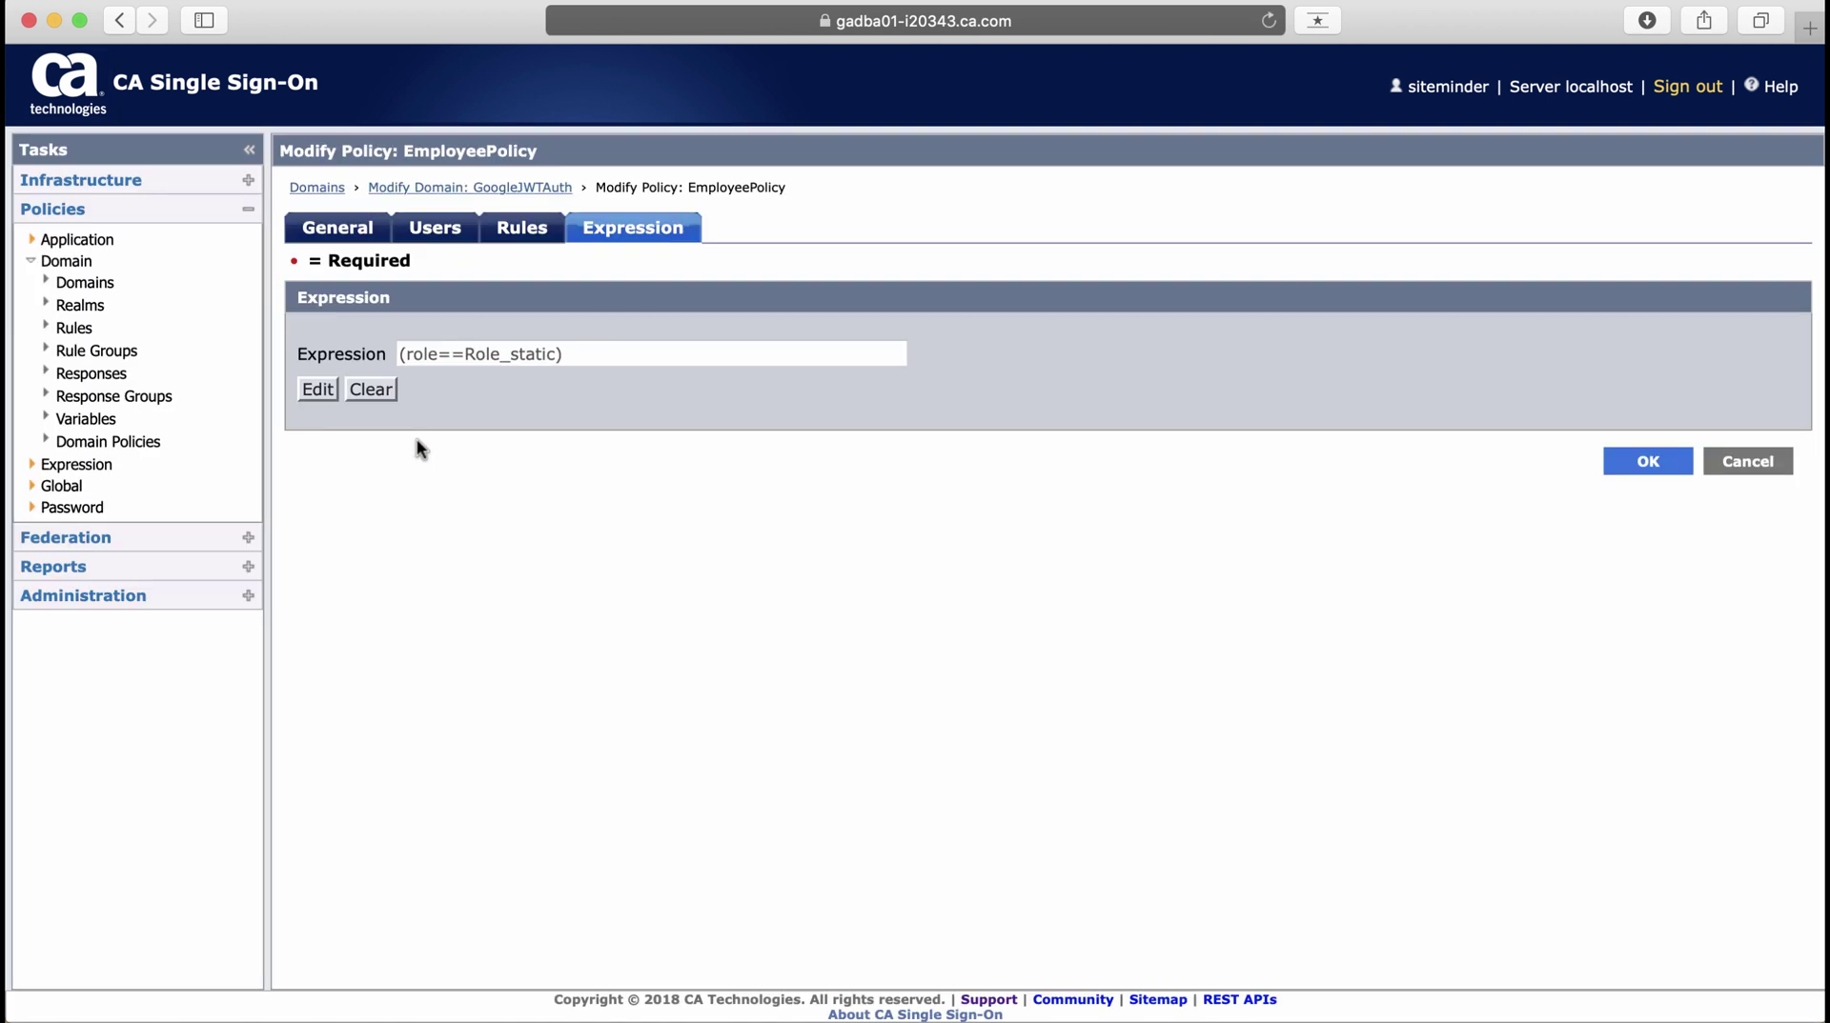
click(318, 388)
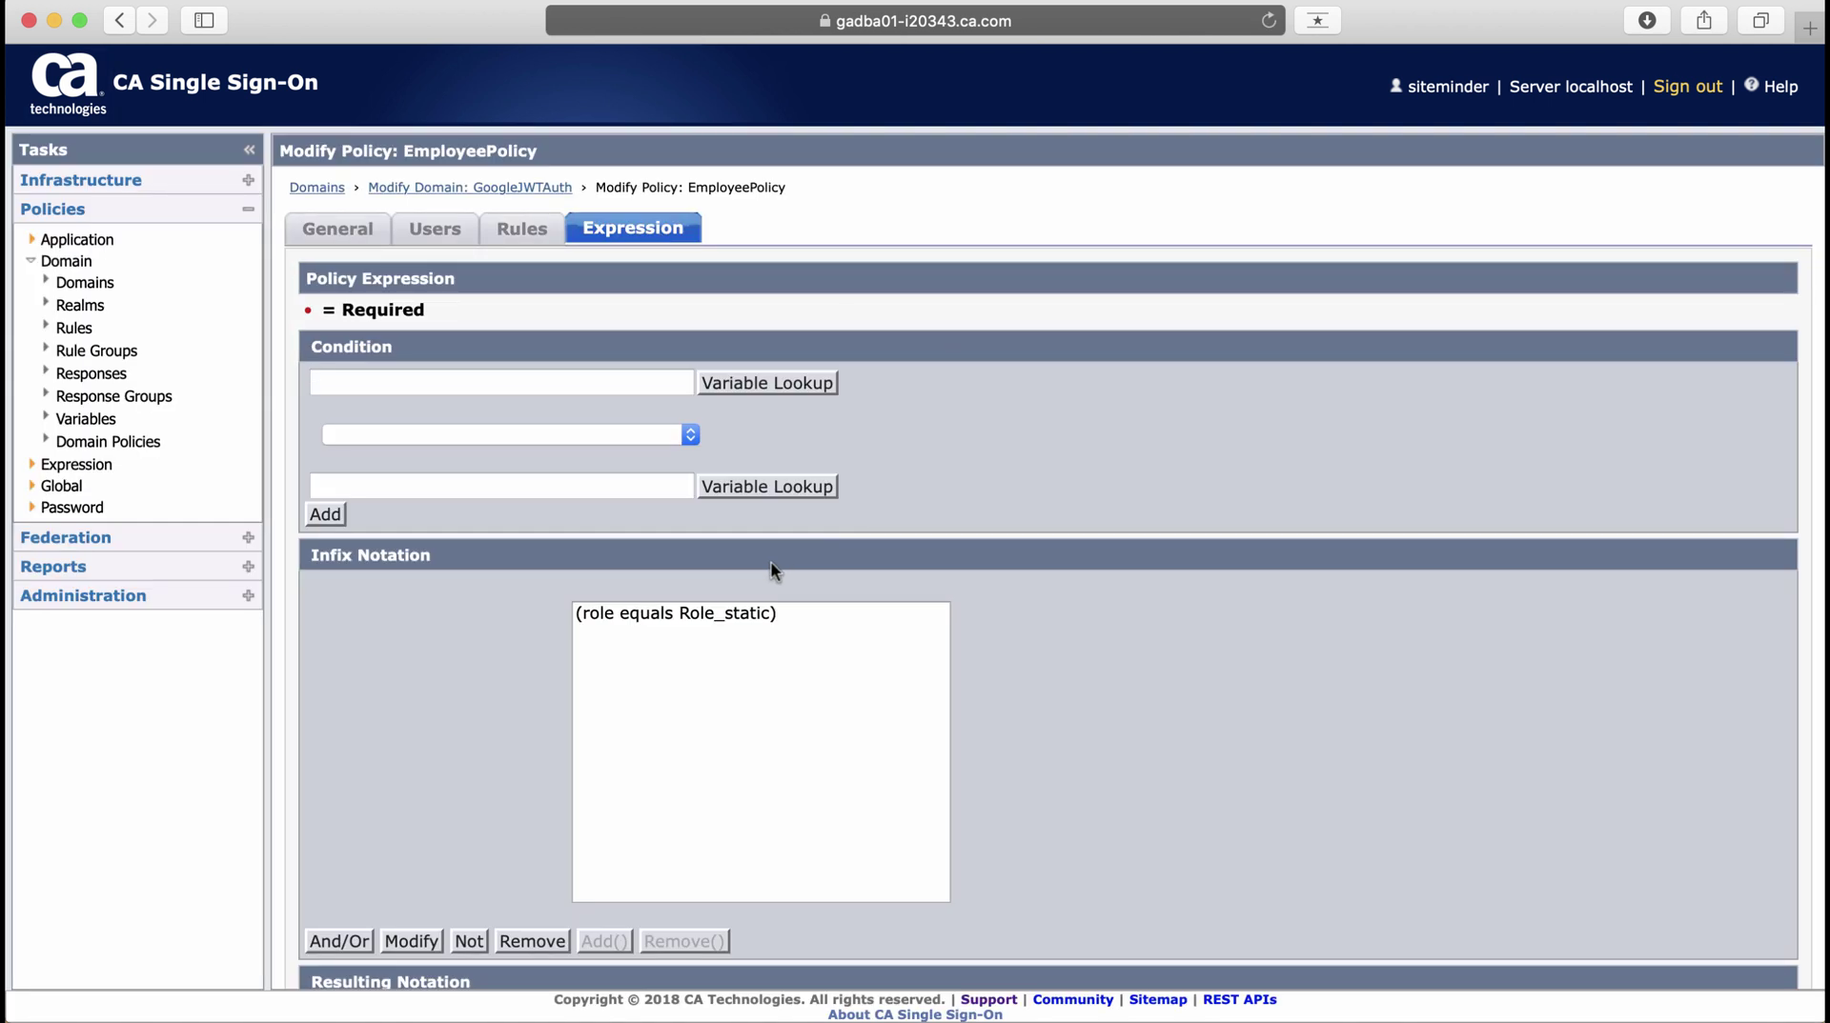
- Build the condition Title equals TitleValue, picking both operands via Variable Lookup
scroll(770, 564, down, 3)
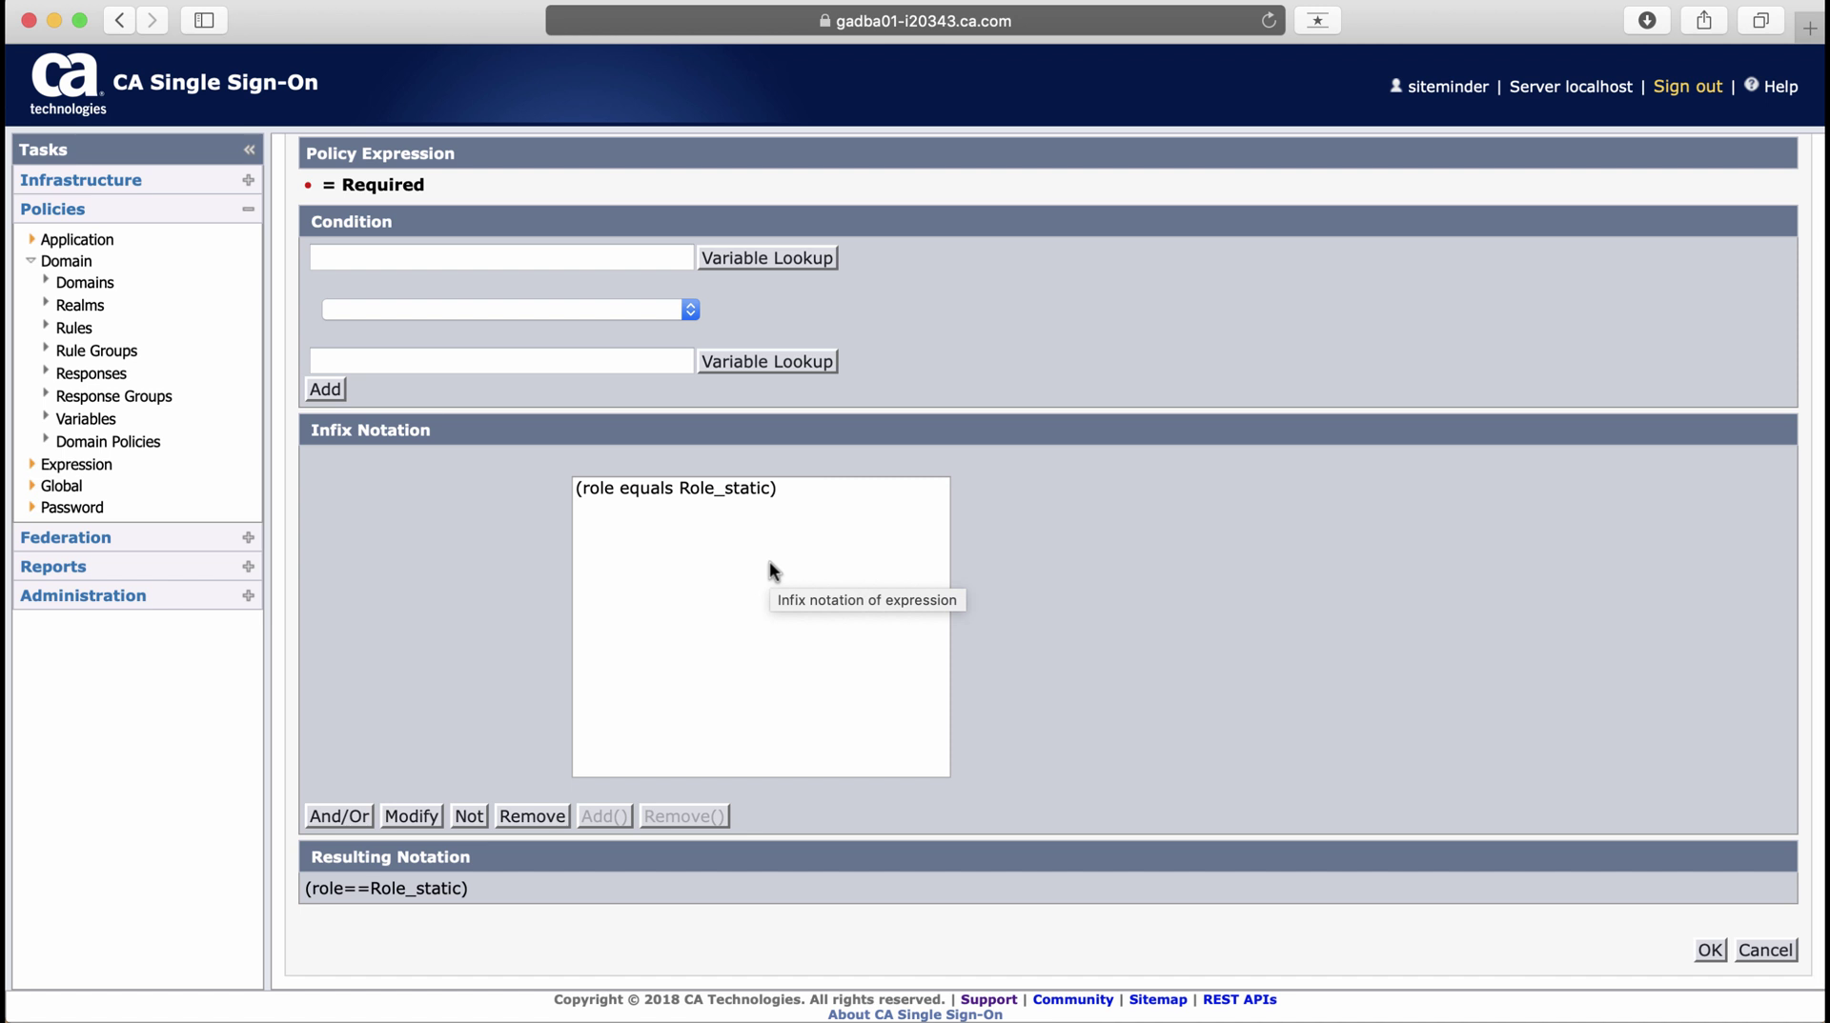
scroll(801, 450, up, 3)
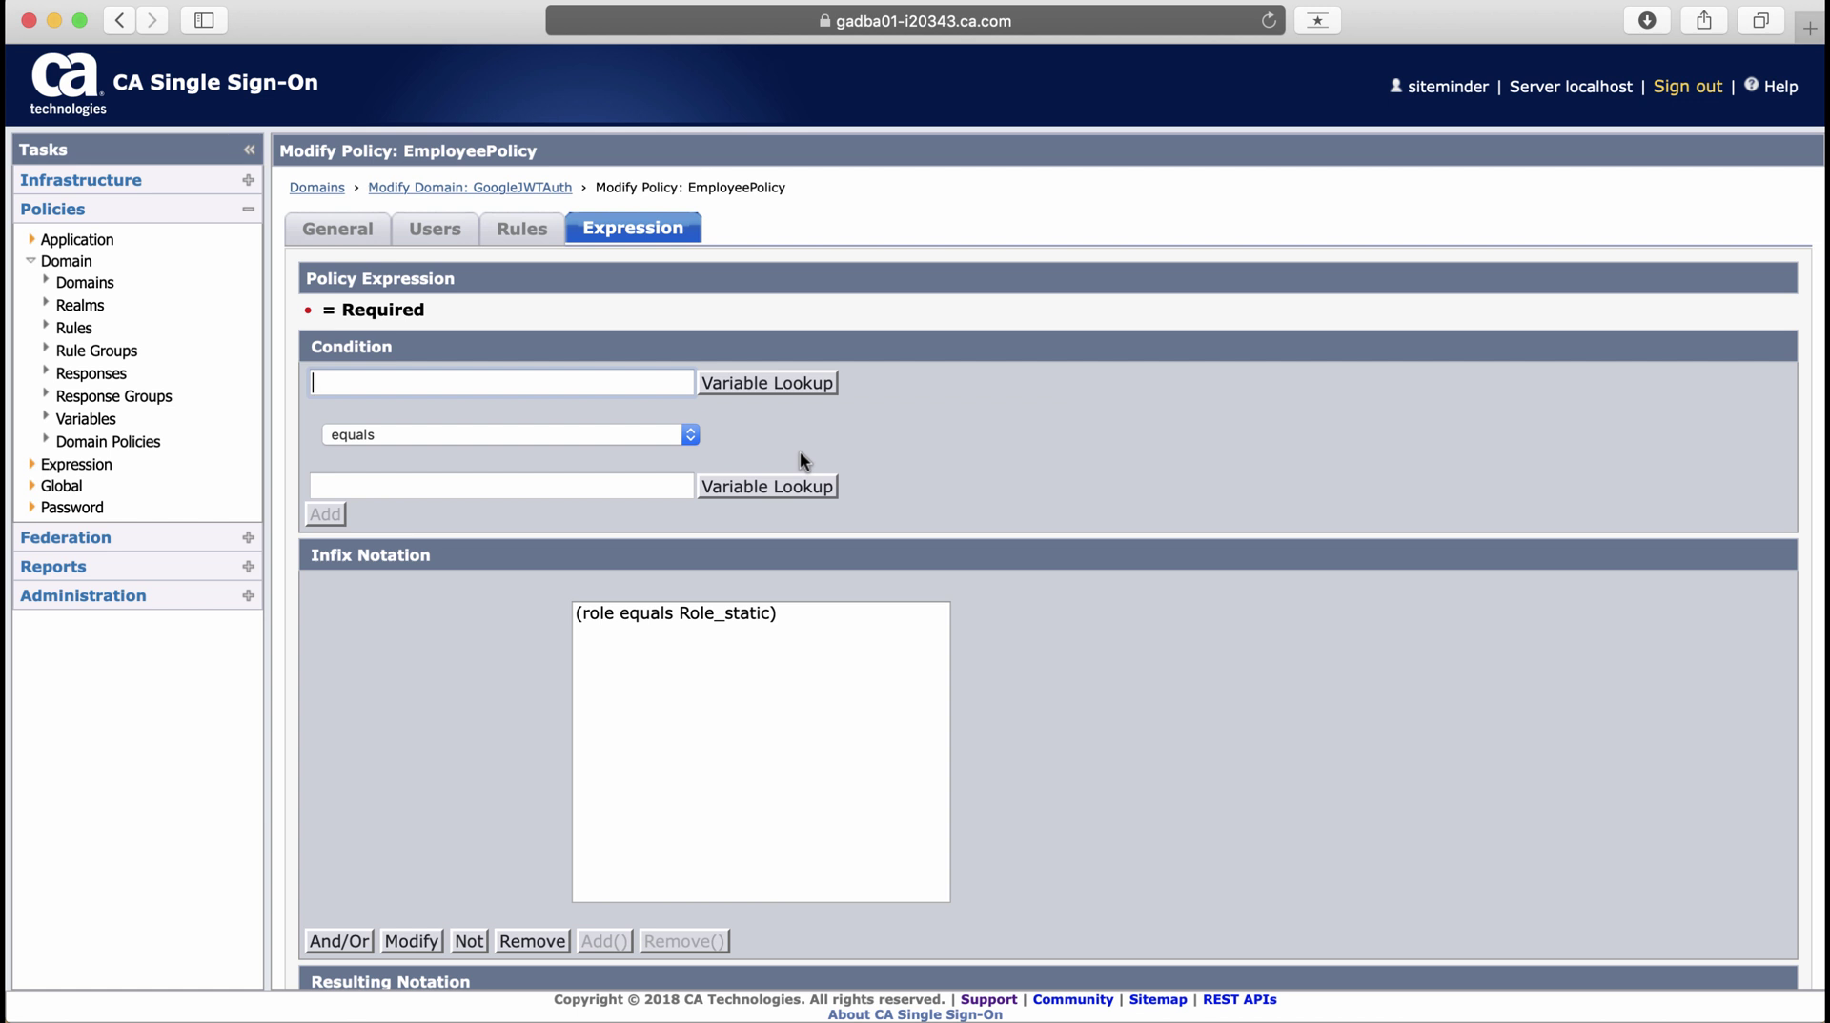
click(765, 383)
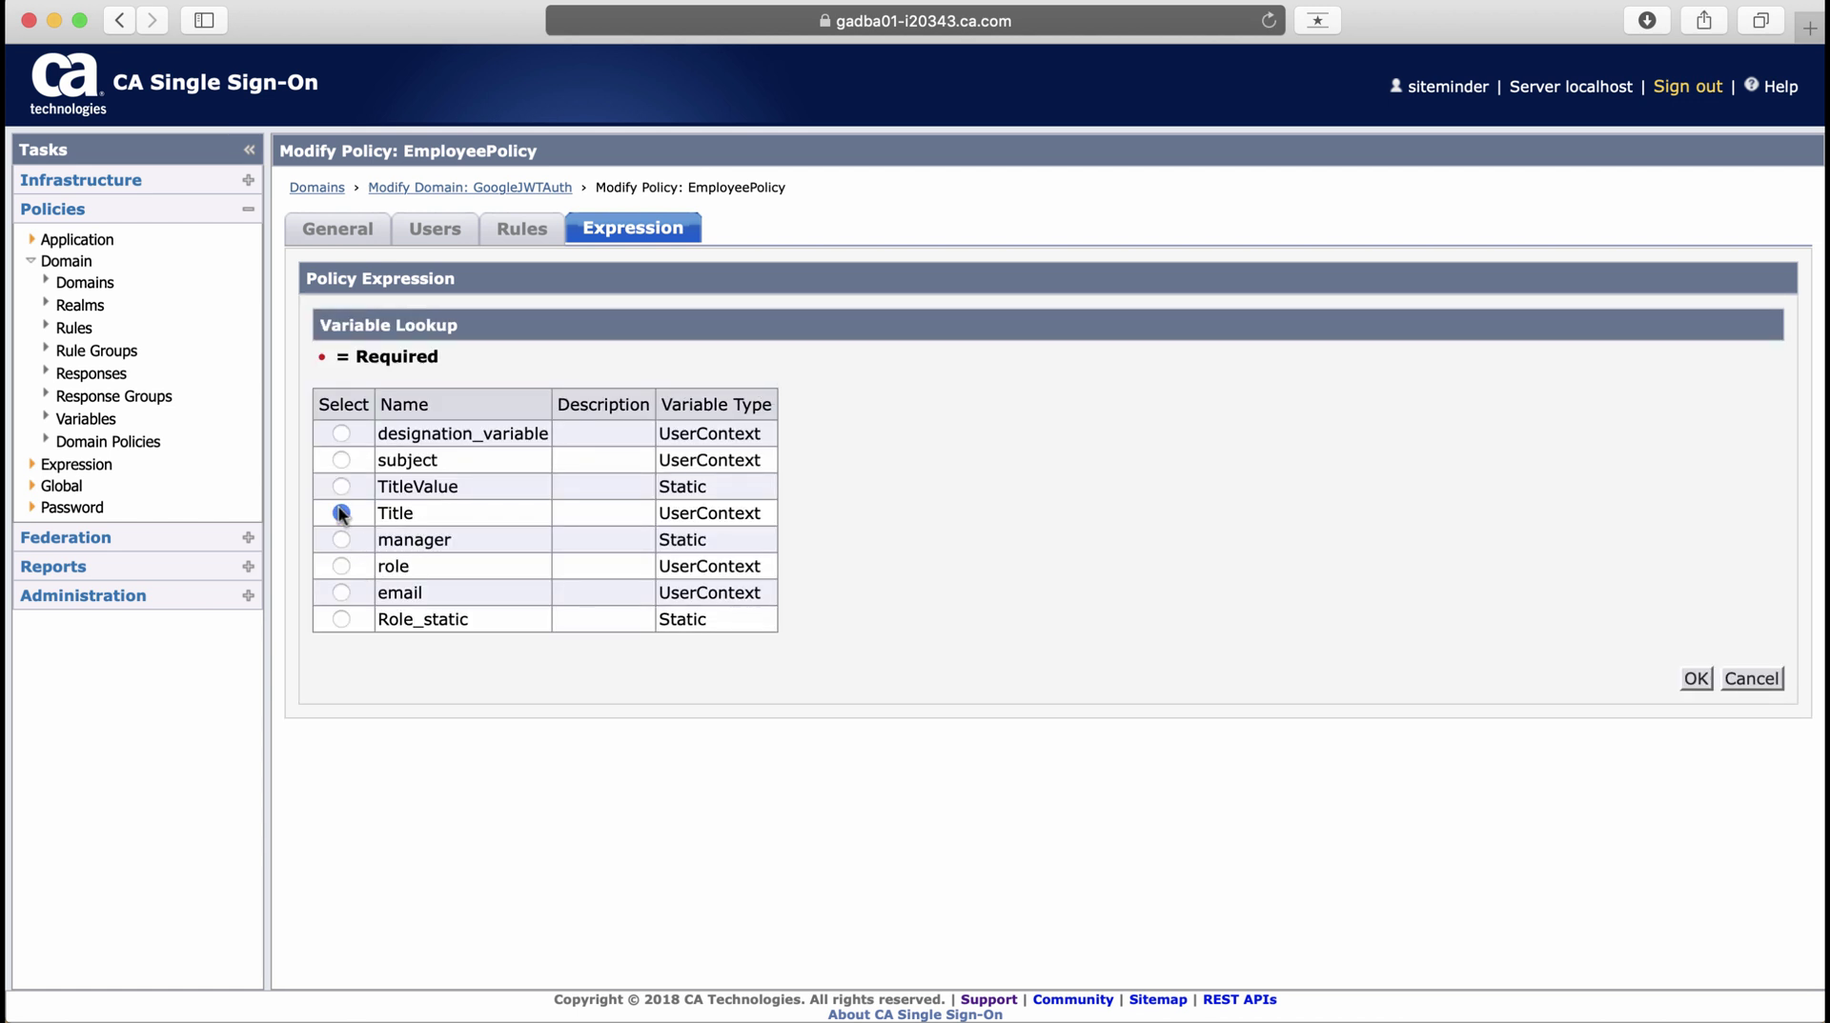
click(1695, 679)
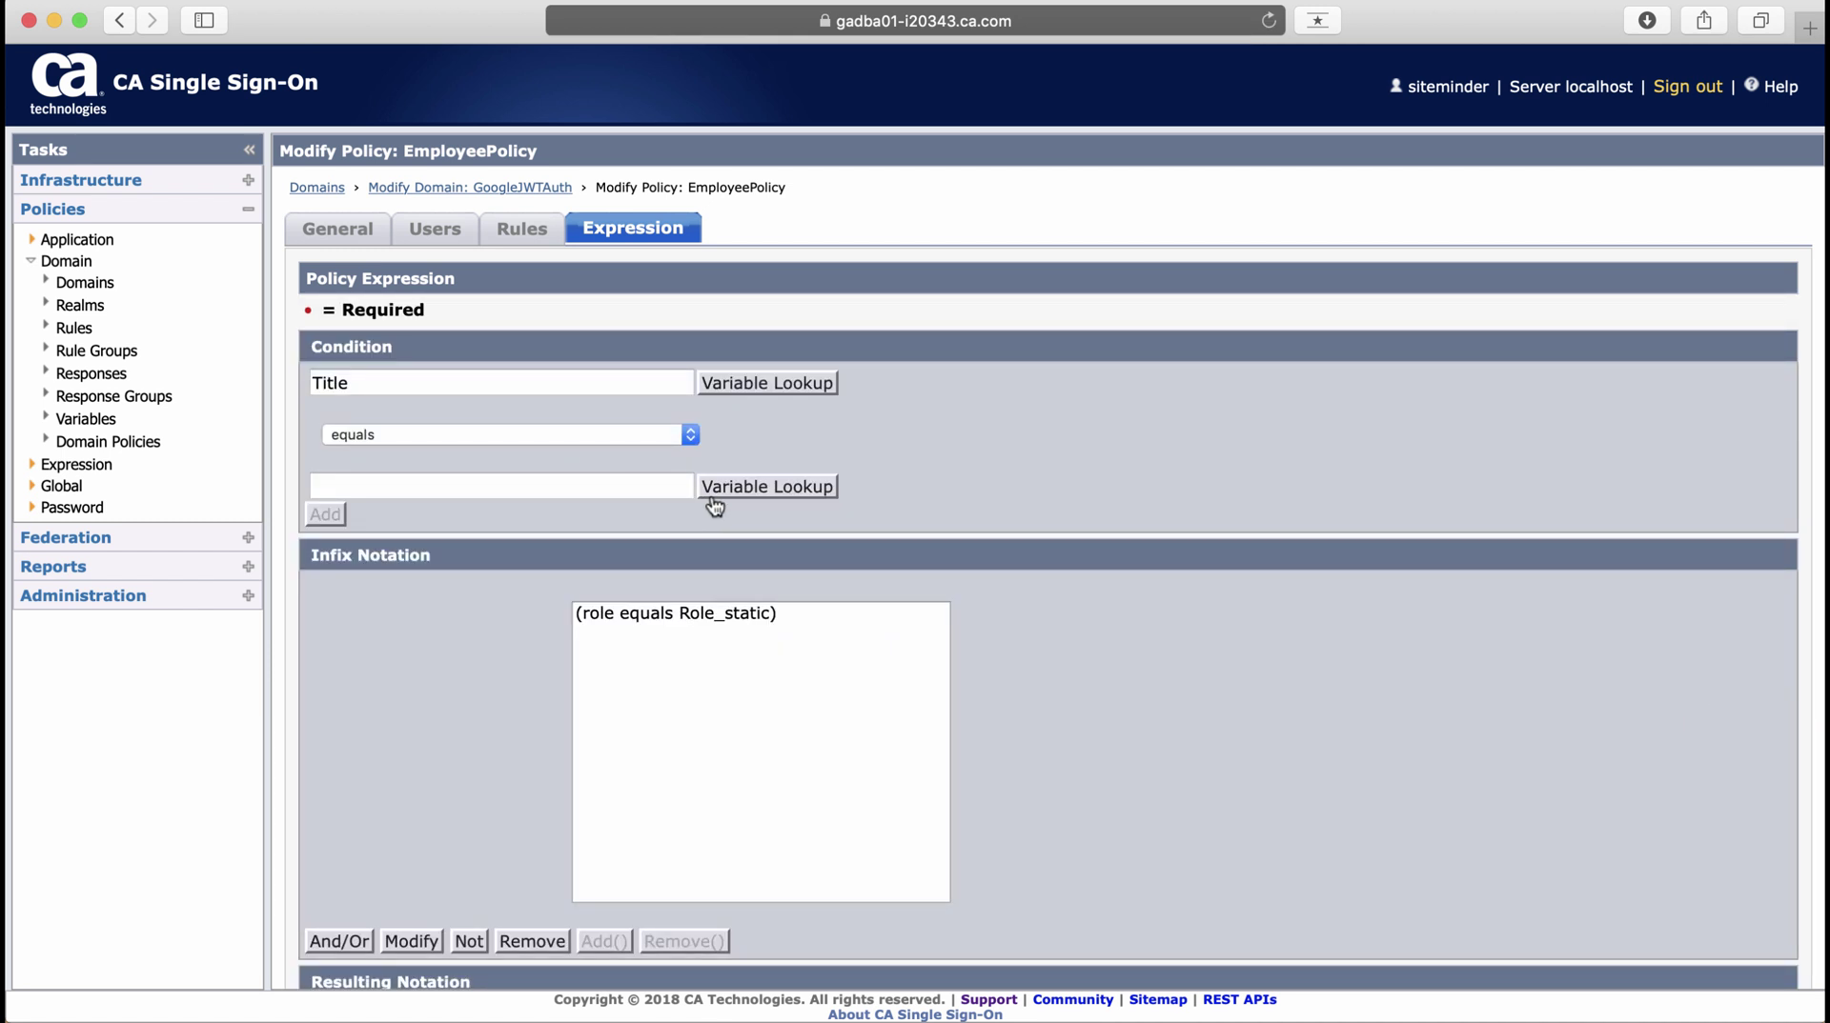
click(724, 488)
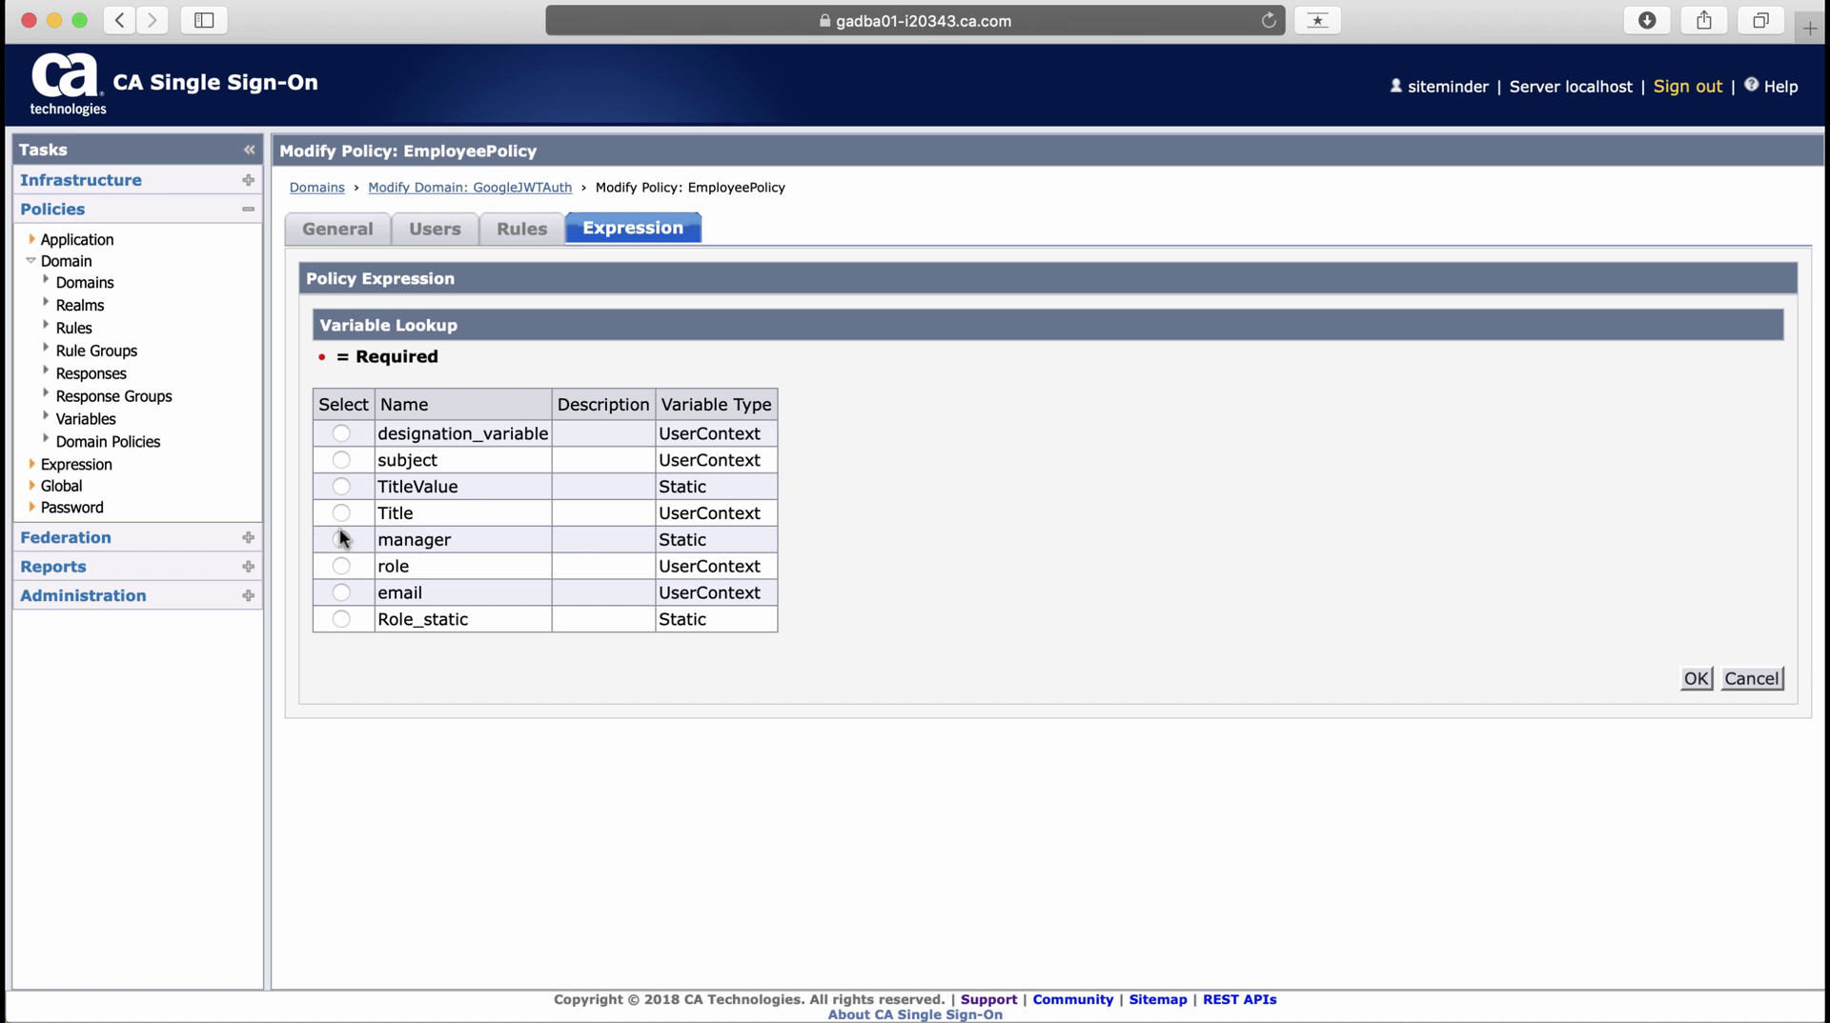
click(340, 486)
click(1695, 678)
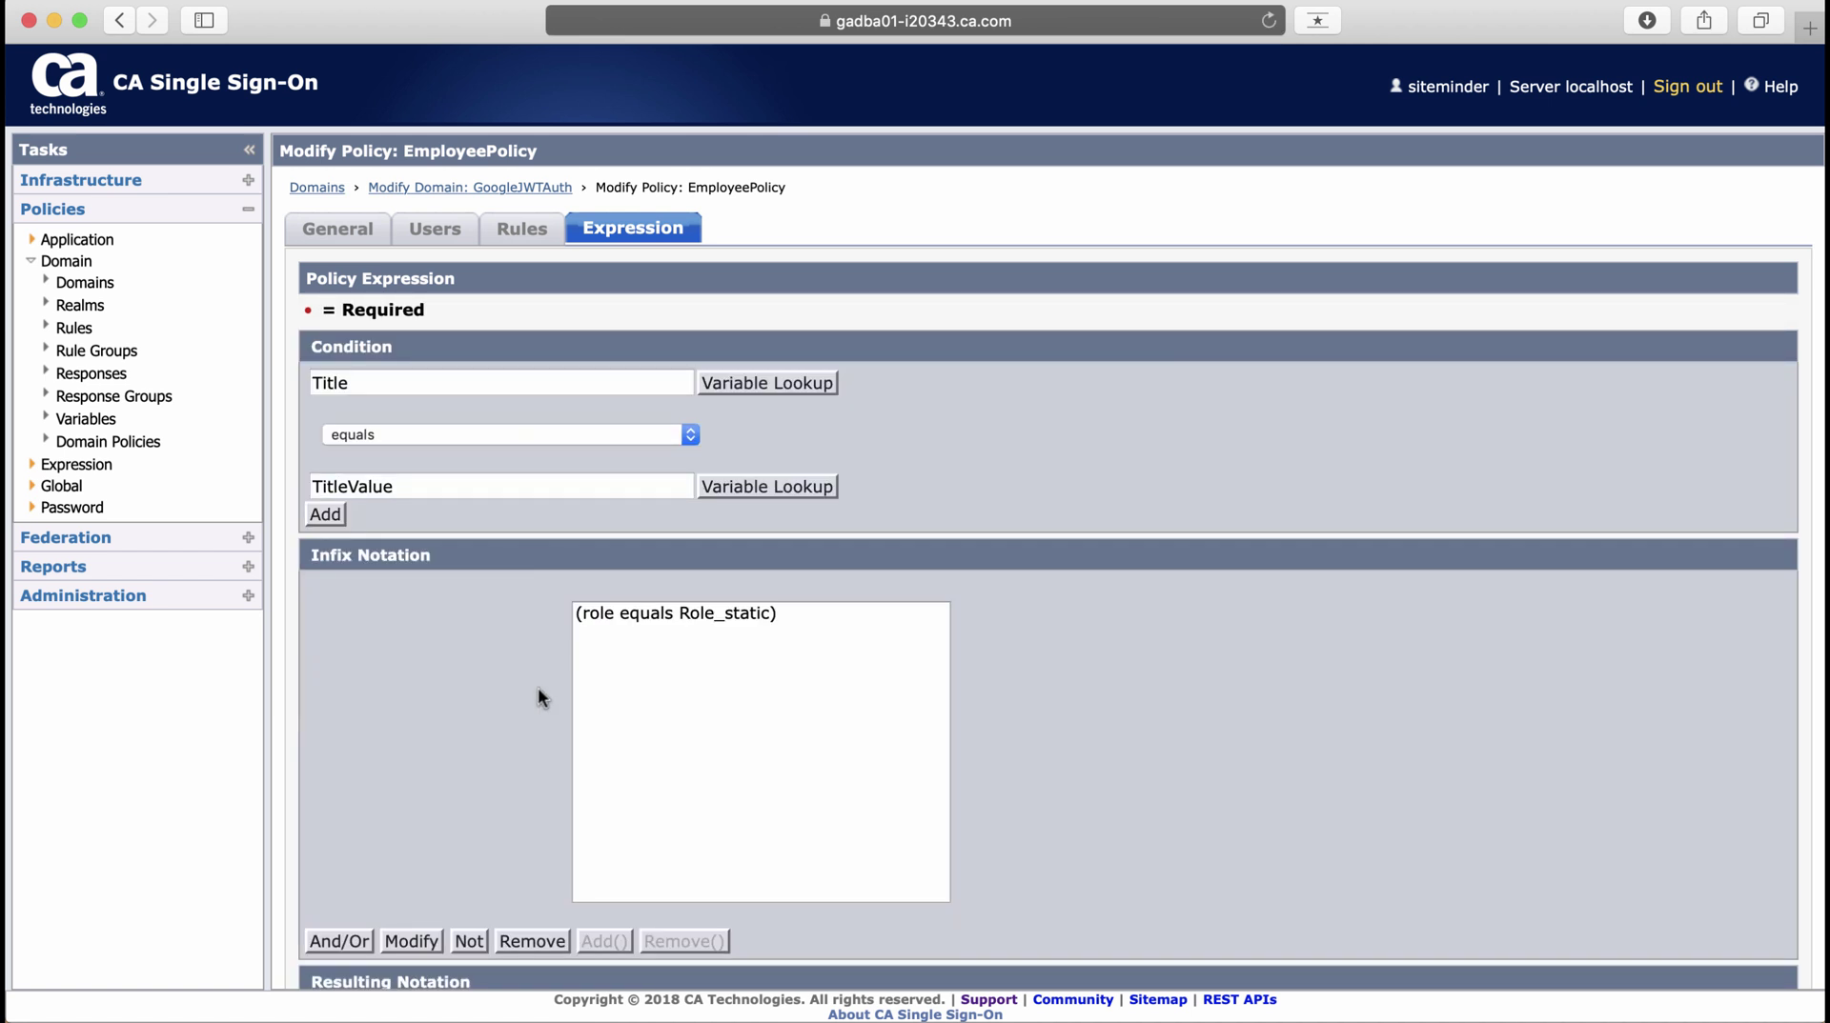
click(325, 516)
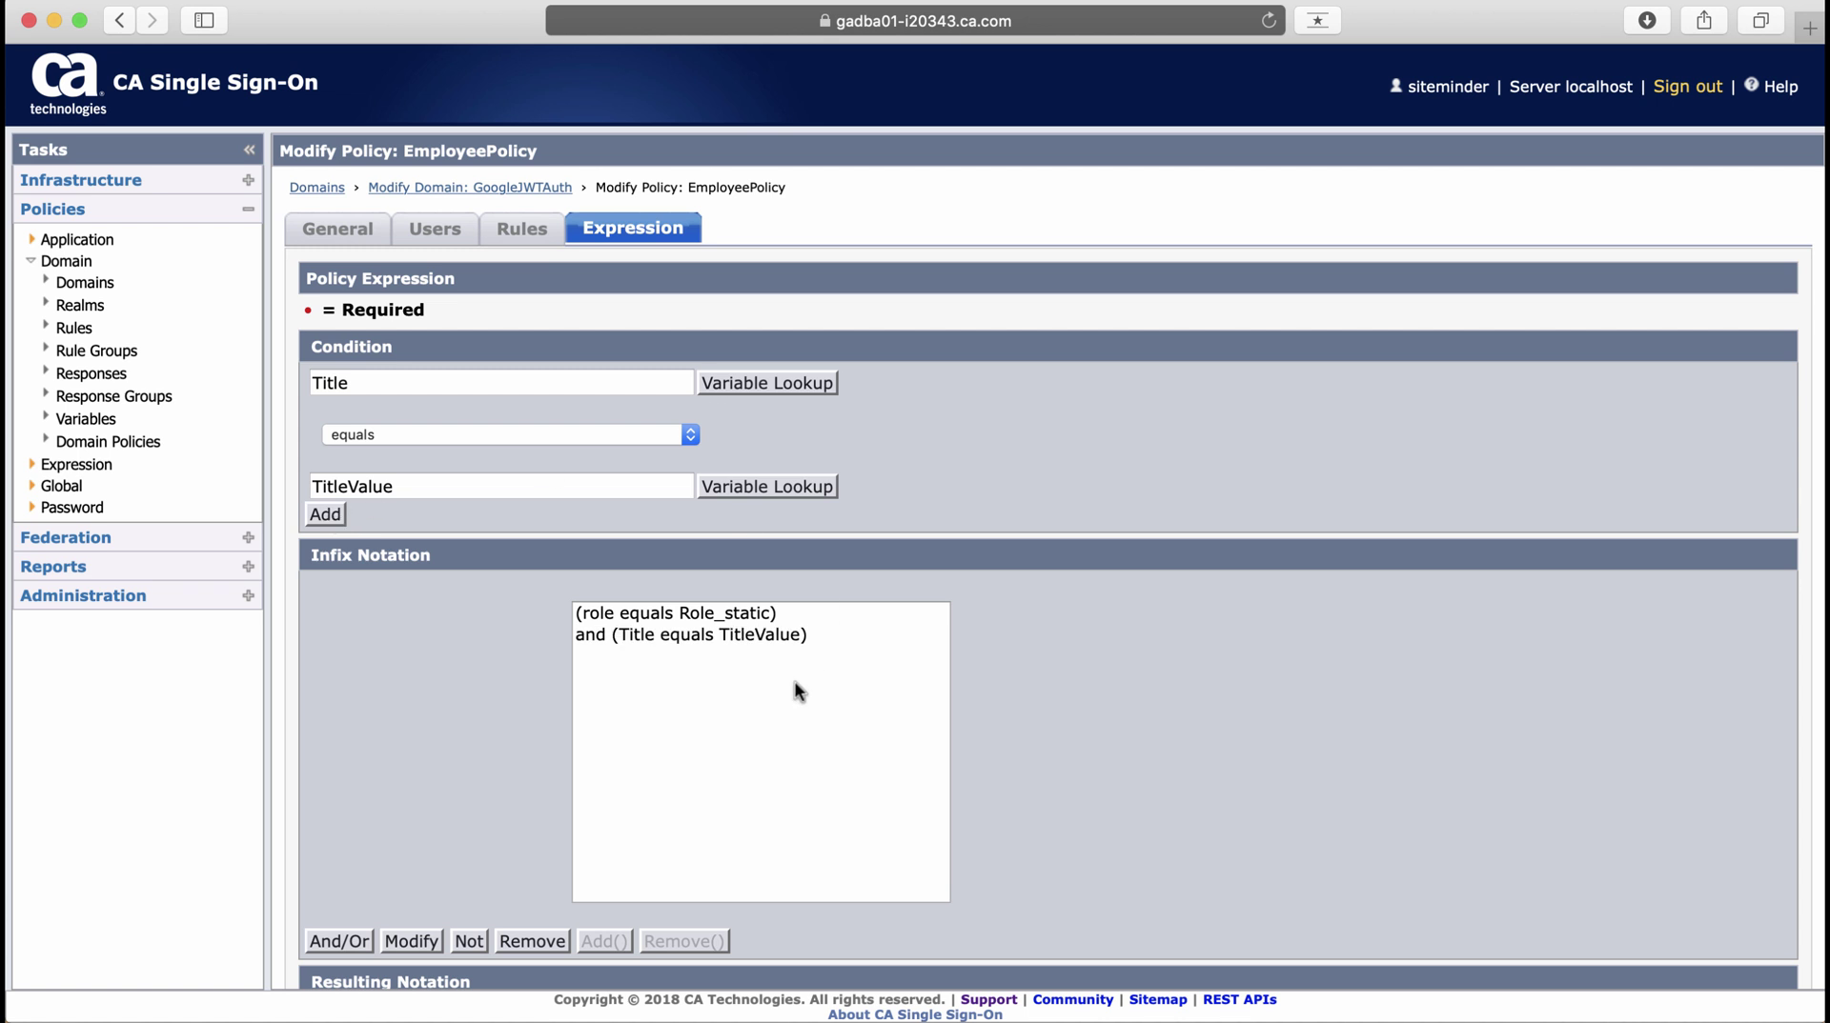